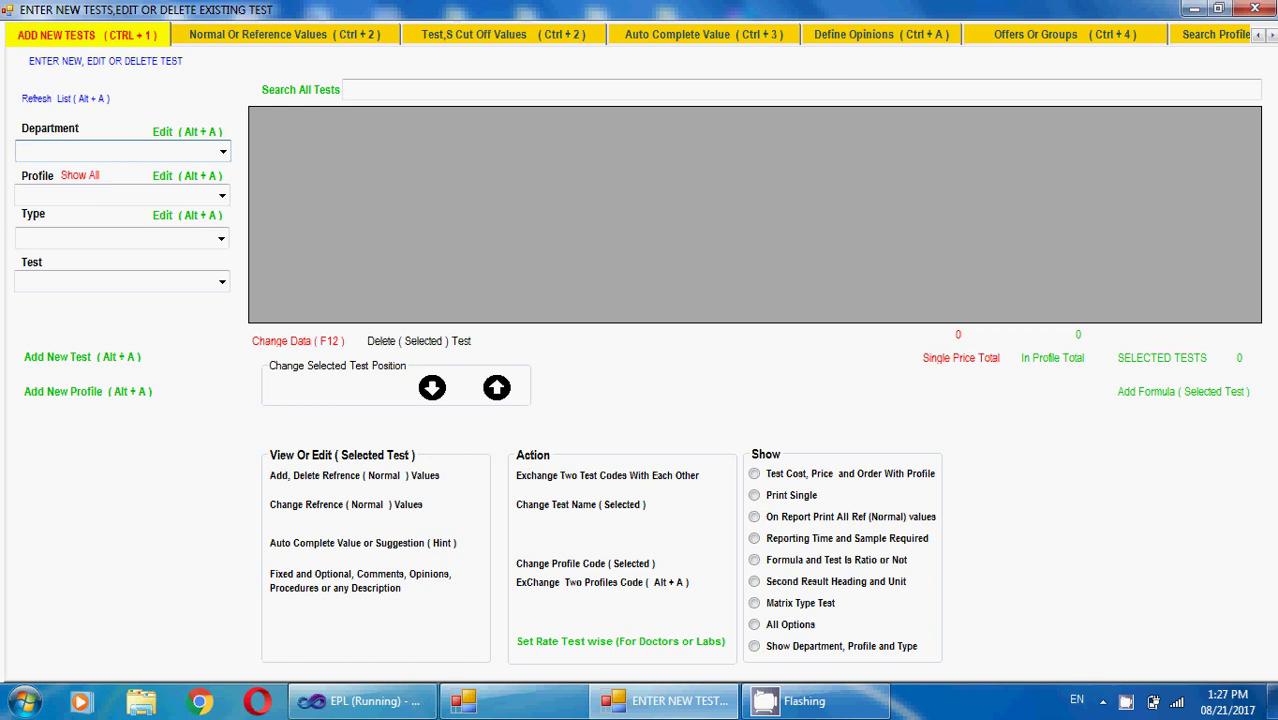
Step: Choose the BIO - CHECMISTRY department, the RENAL FUNCTION TESTS profile and the RENAL FUNCTION TESTS type
key("Return")
key("Tab")
type("r")
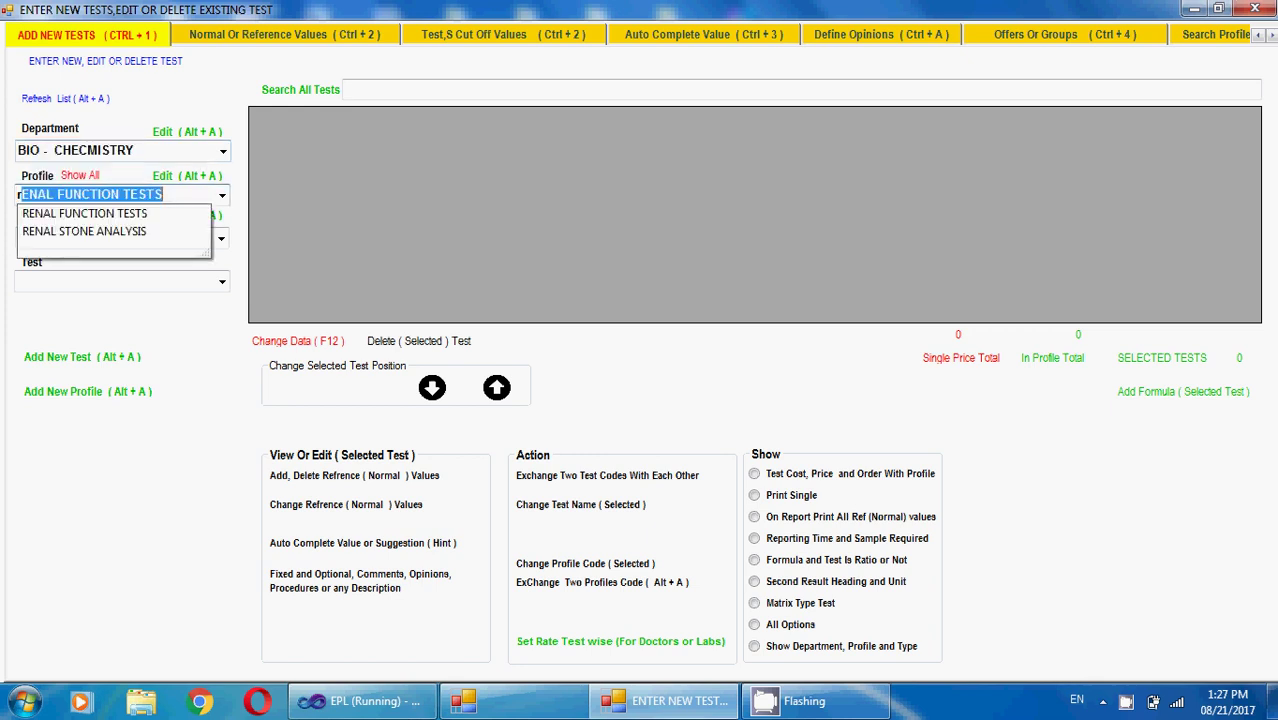
key("Down")
key("Return")
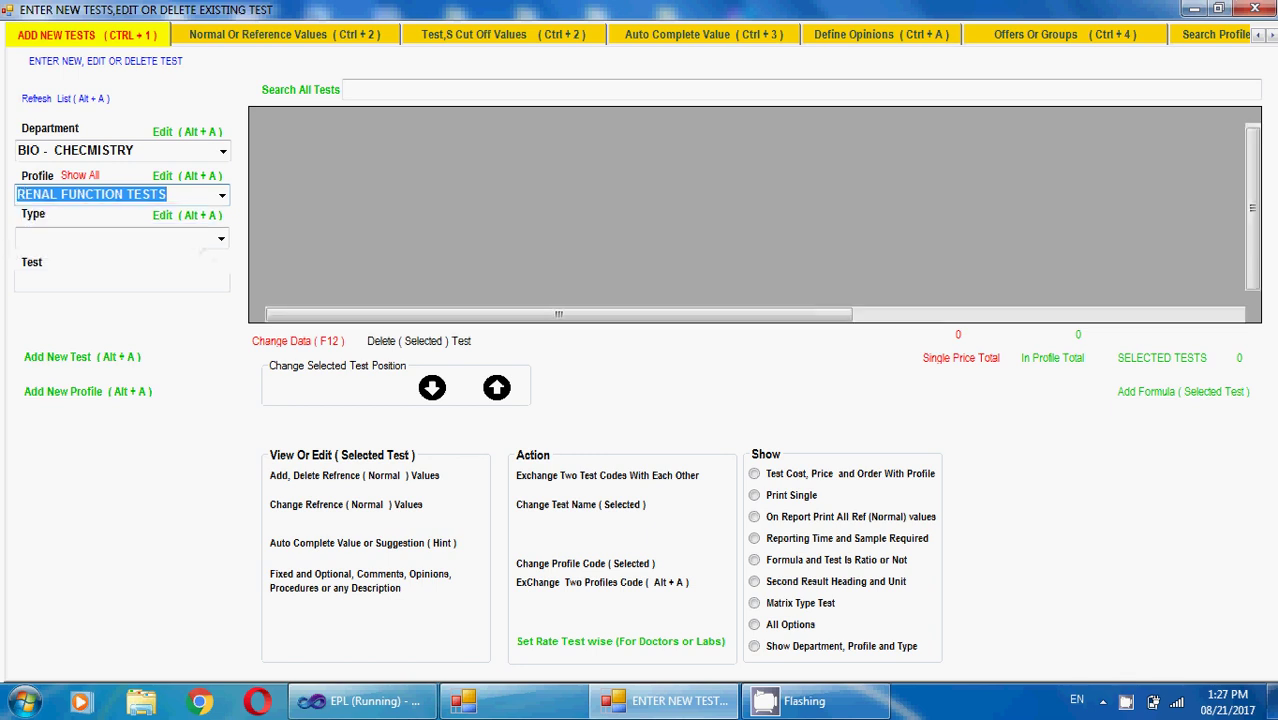
key("Tab")
type("re")
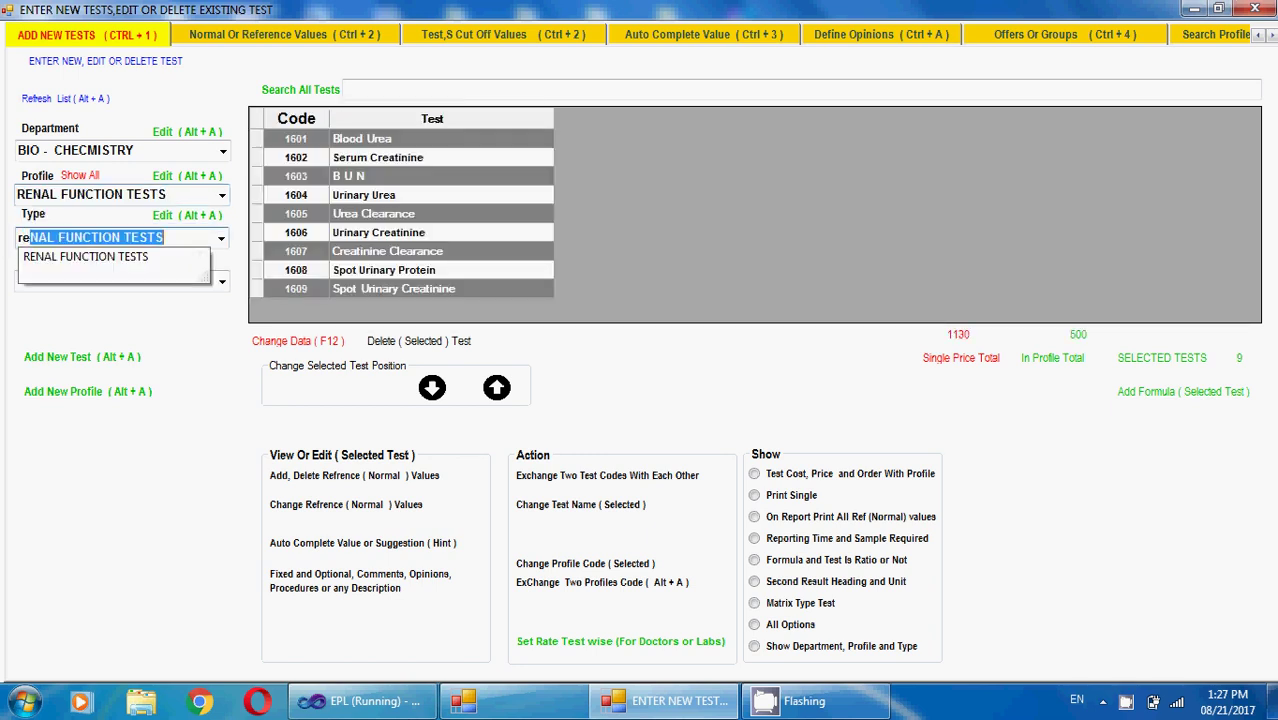
key("Down")
key("Return")
key("Tab")
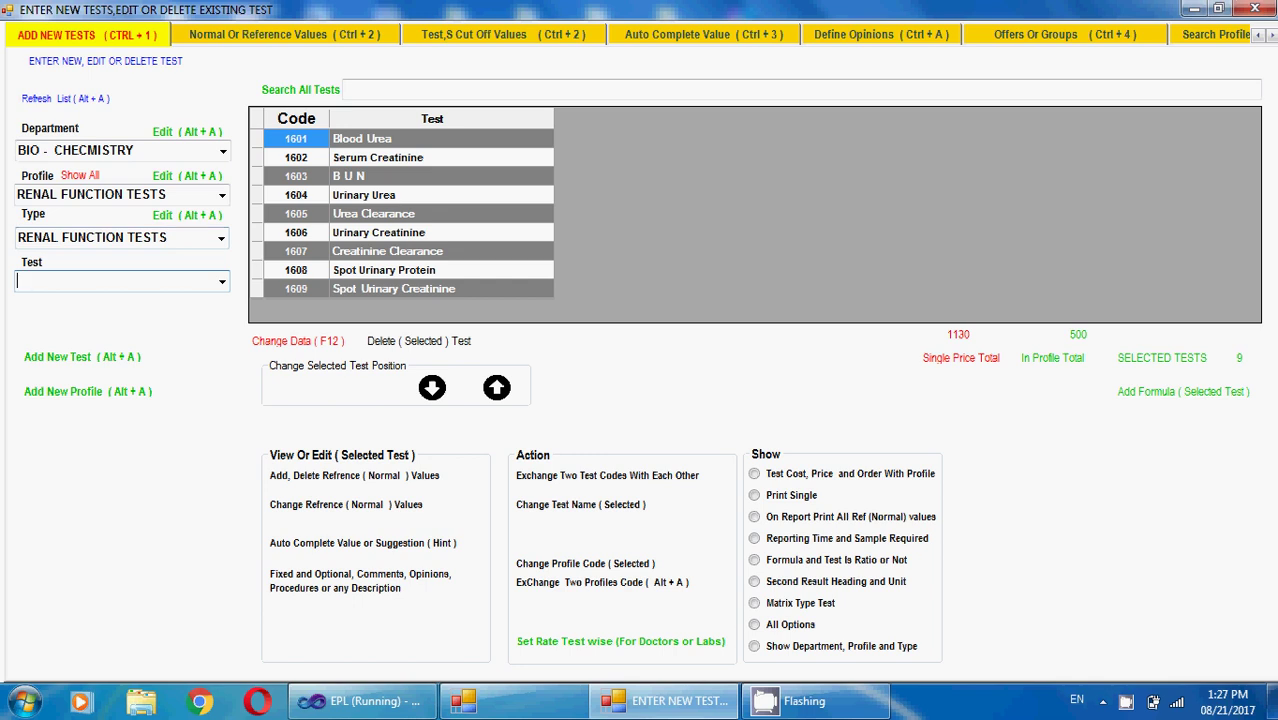
left_click(441, 289)
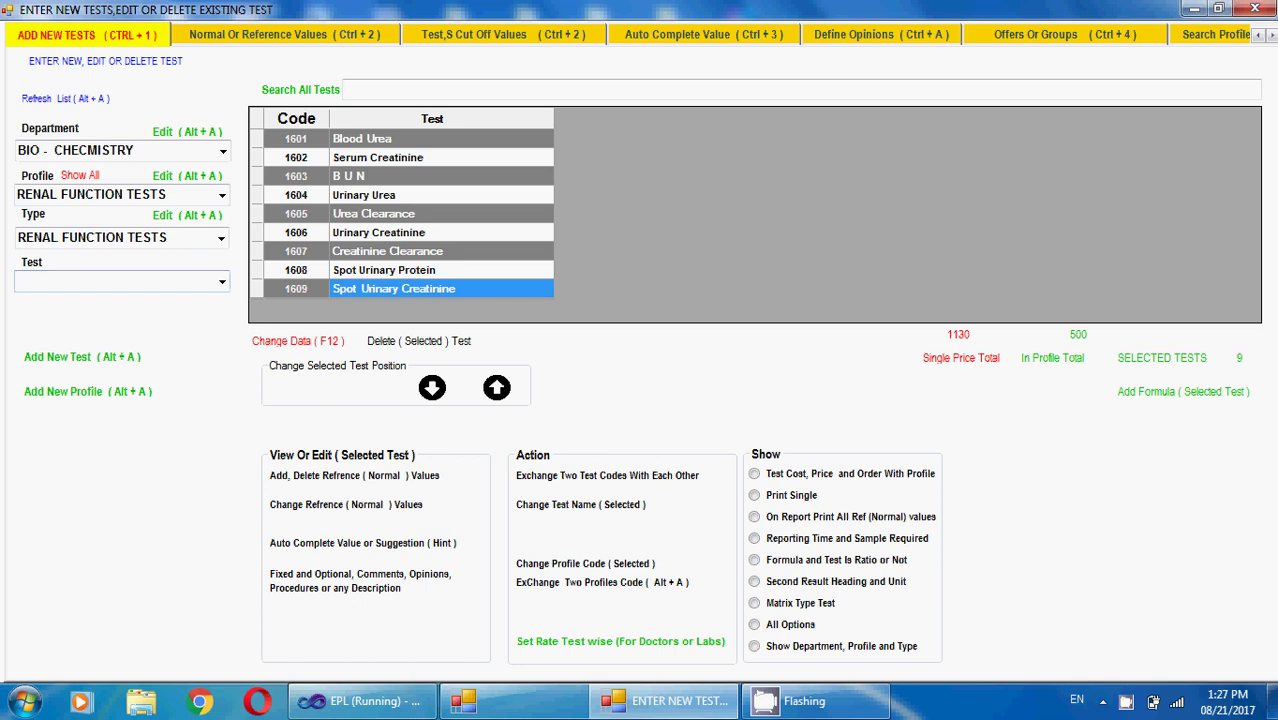
left_click(441, 270)
left_click(441, 289)
left_click(441, 270)
left_click(441, 289)
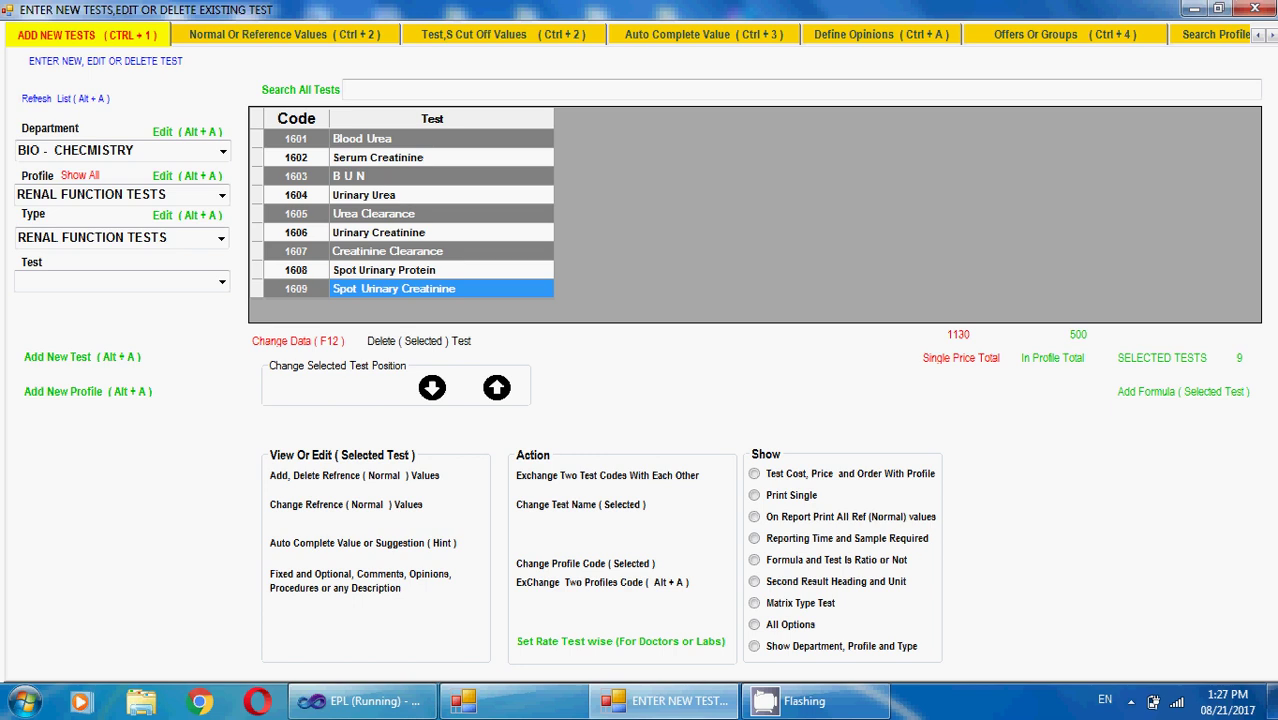
Step: Start a new test named Protein/Creatinine Ratio and set its test type to a ratio from other tests
key("alt+a")
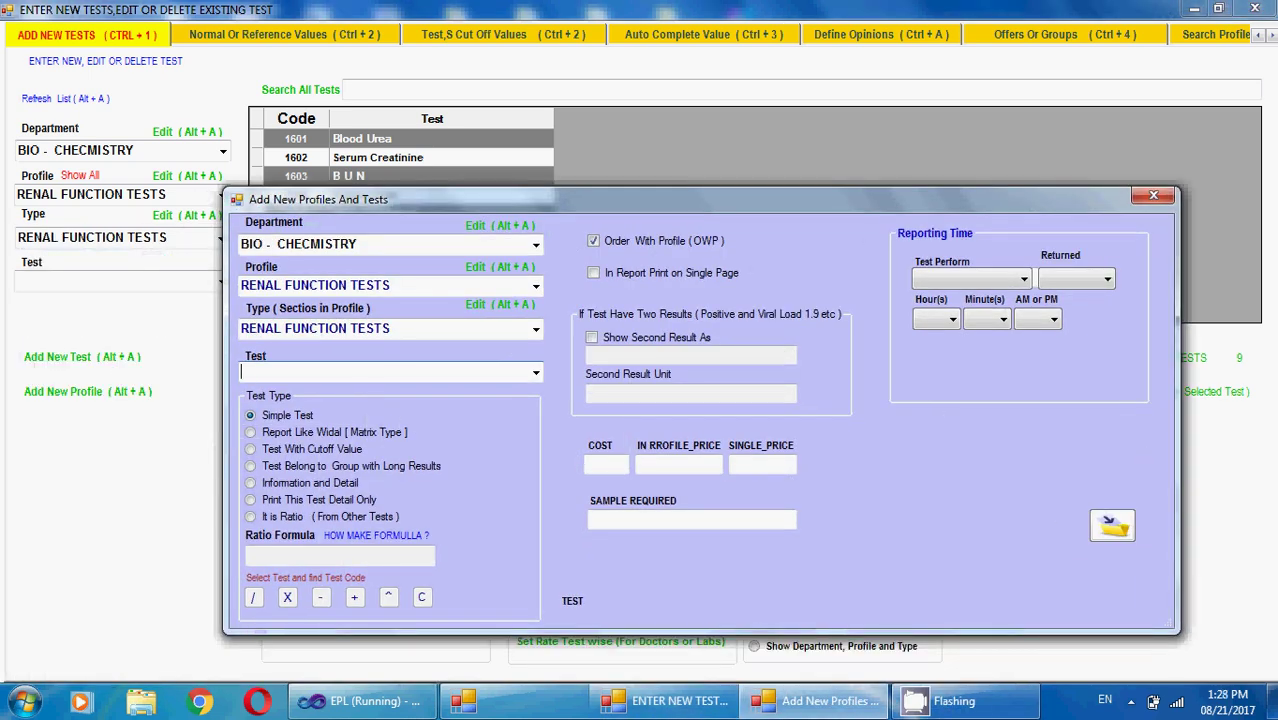
type("Protein/Creatinine Ratio")
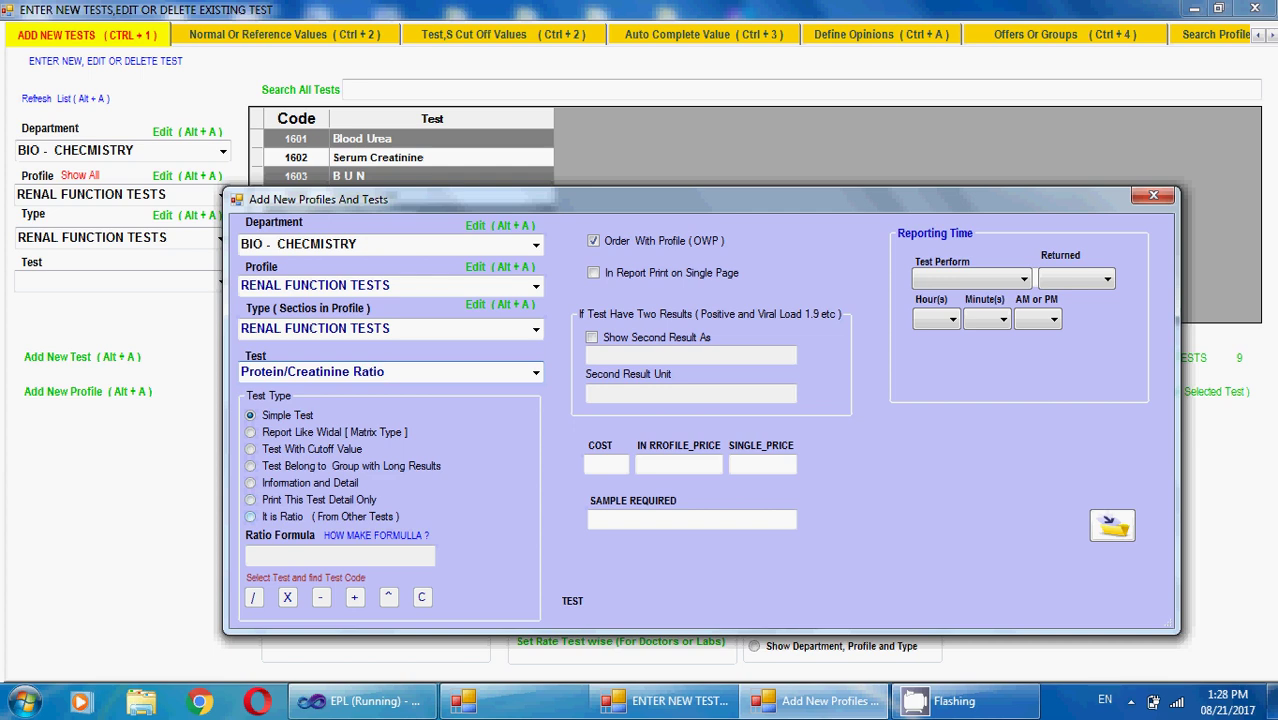
left_click(250, 516)
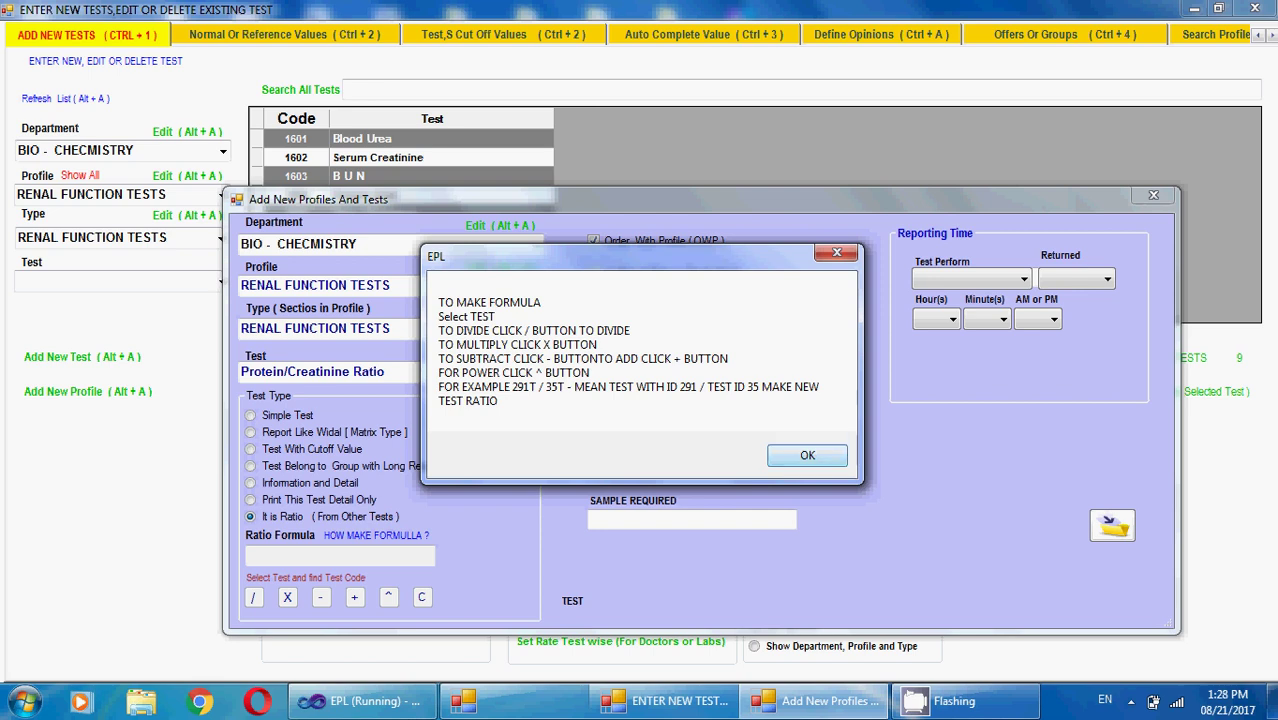
key("Return")
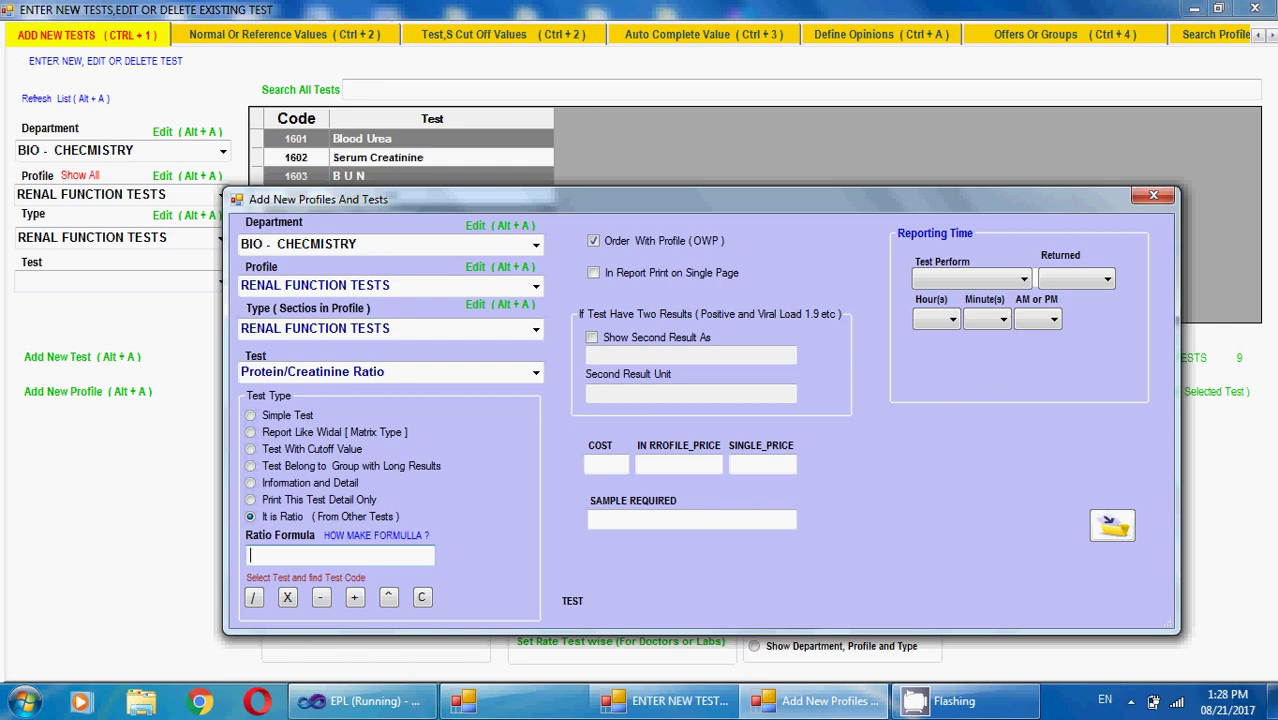
Step: Look up Spot Urinary Protein by the word Protein and insert it in the ratio formula, followed by a division sign
left_click_drag(600, 199, 797, 106)
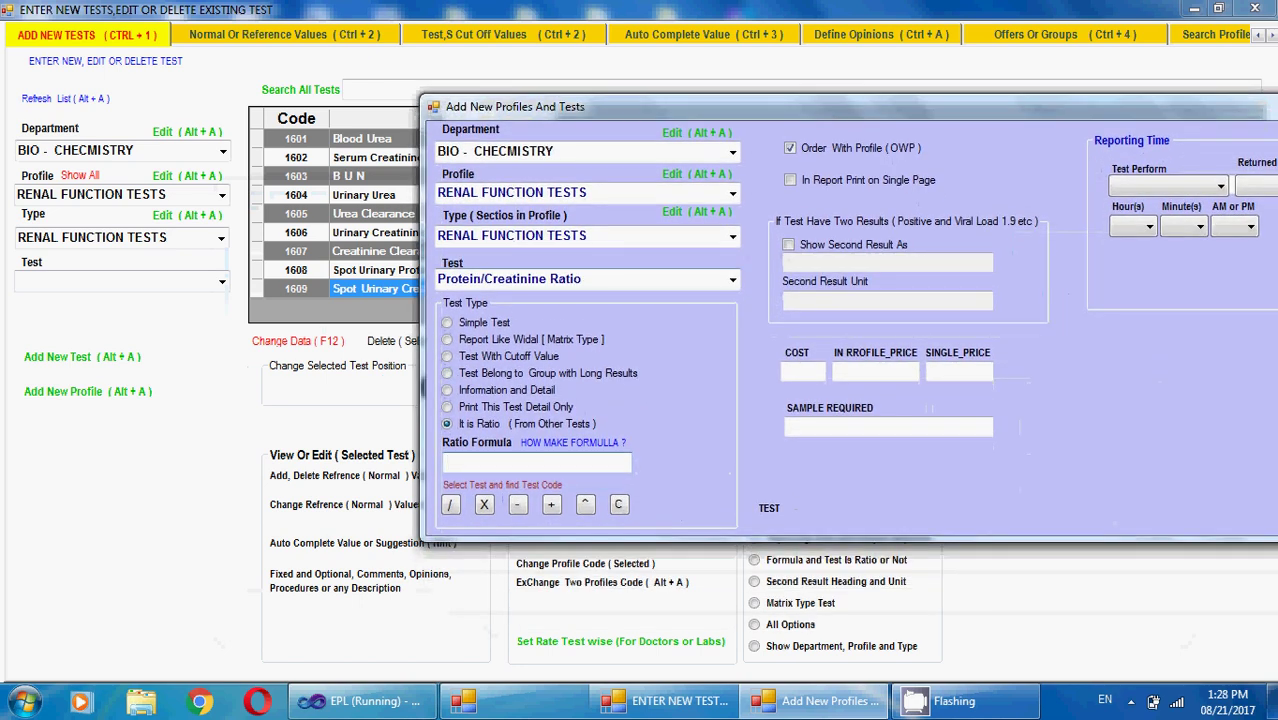
left_click(510, 279)
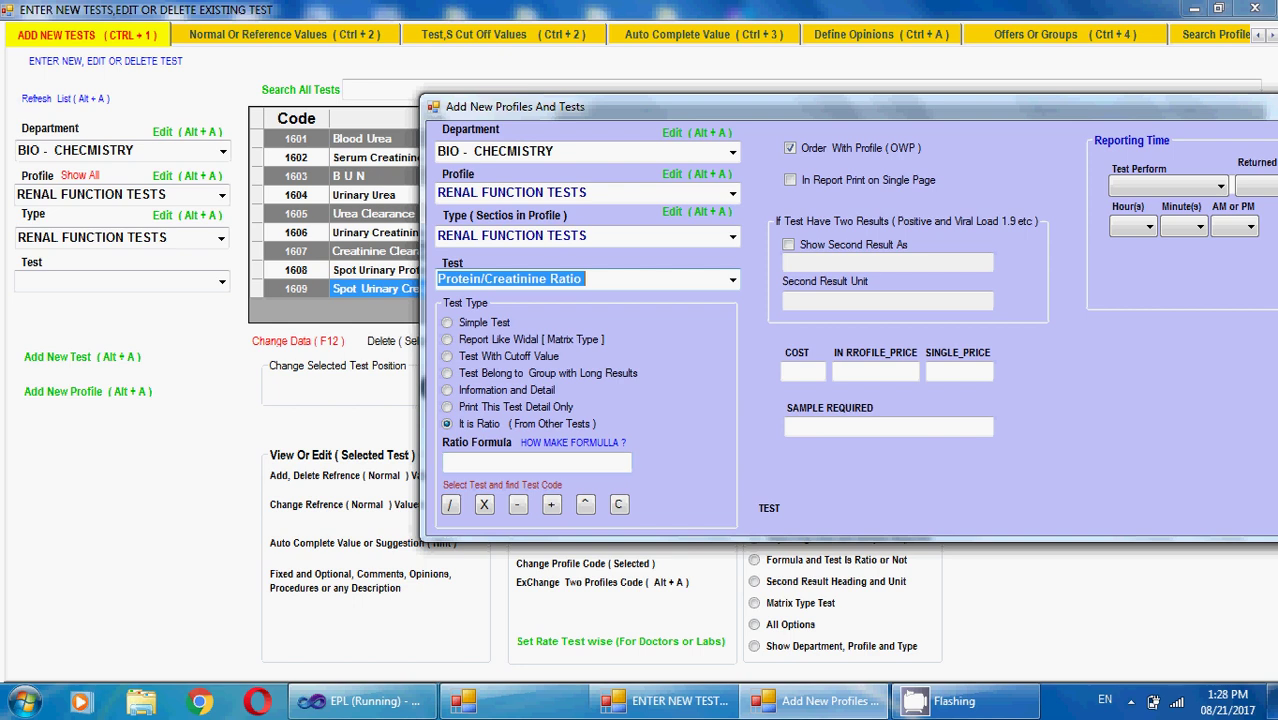
double_click(459, 279)
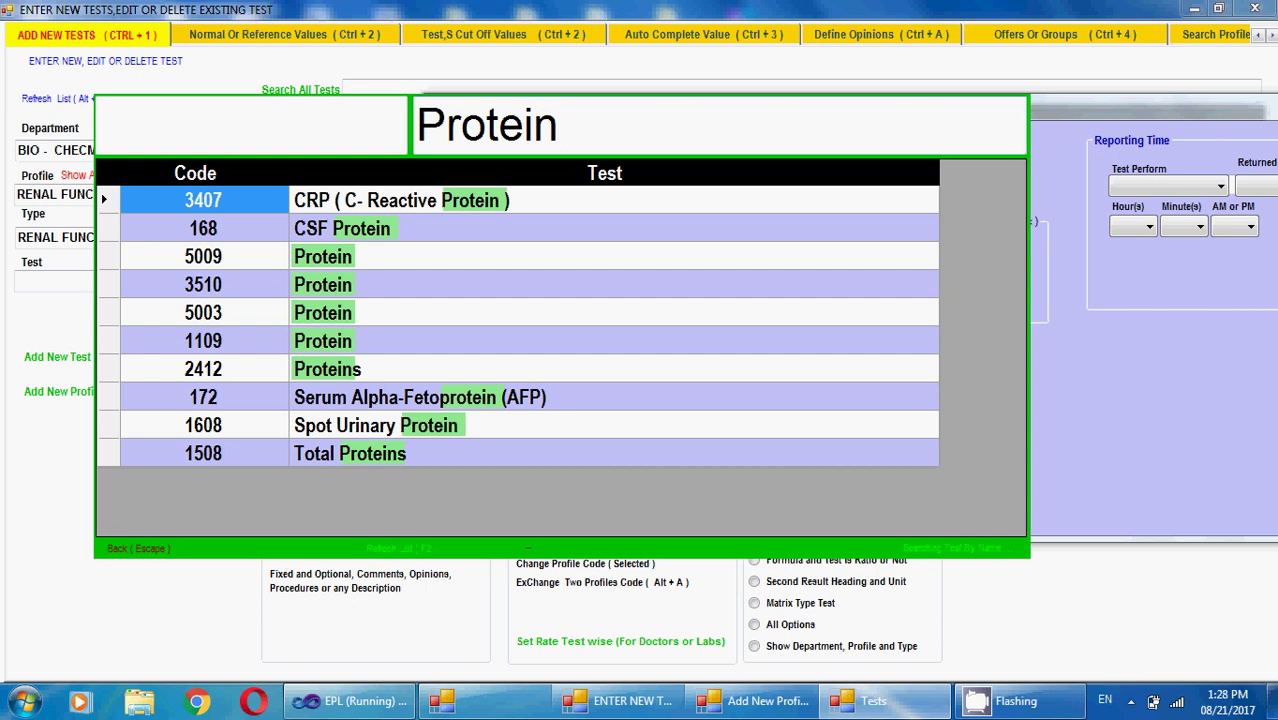
key("Down")
key("Down")
key("Down")
key("Down")
key("Down")
key("Down")
key("Down")
key("Down")
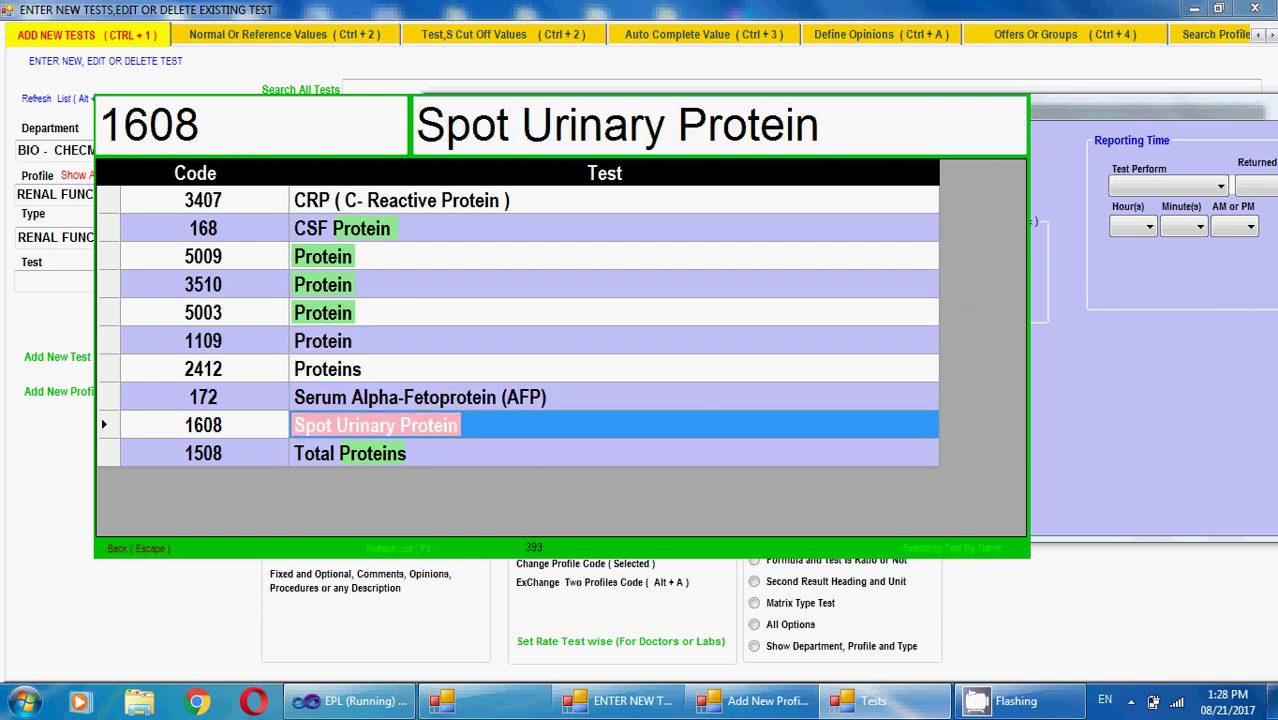
key("Return")
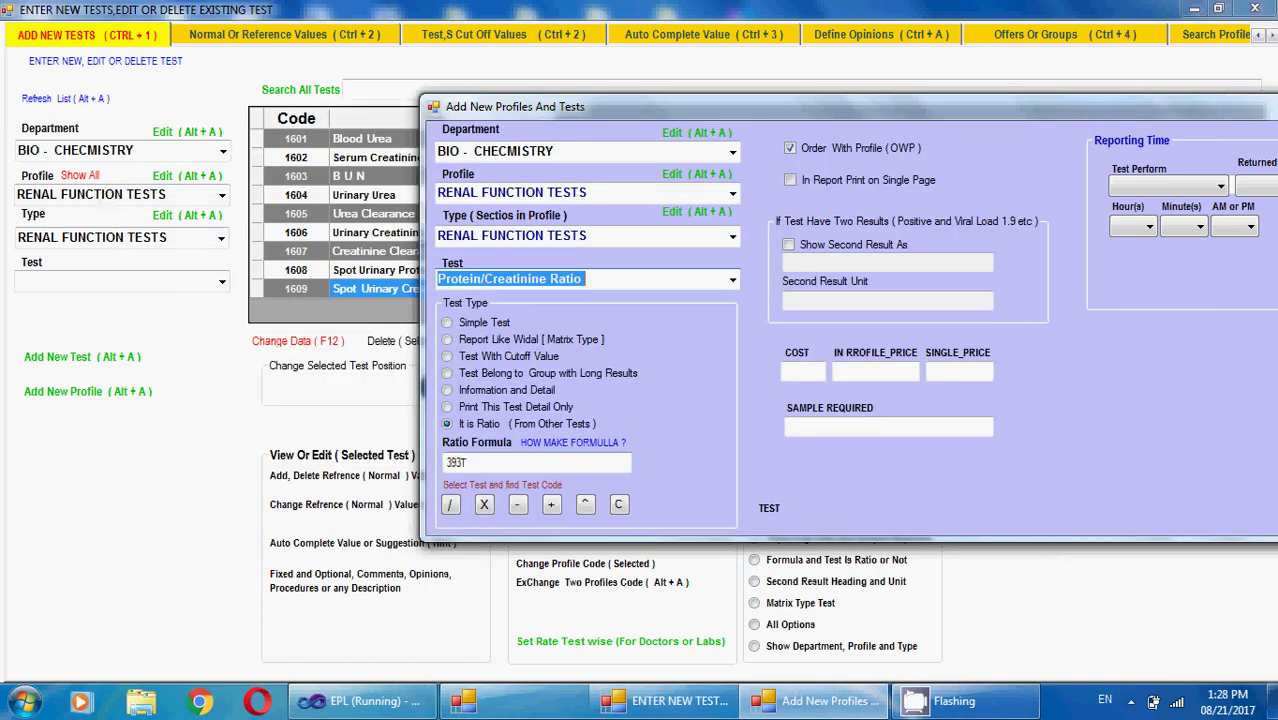
left_click(468, 462)
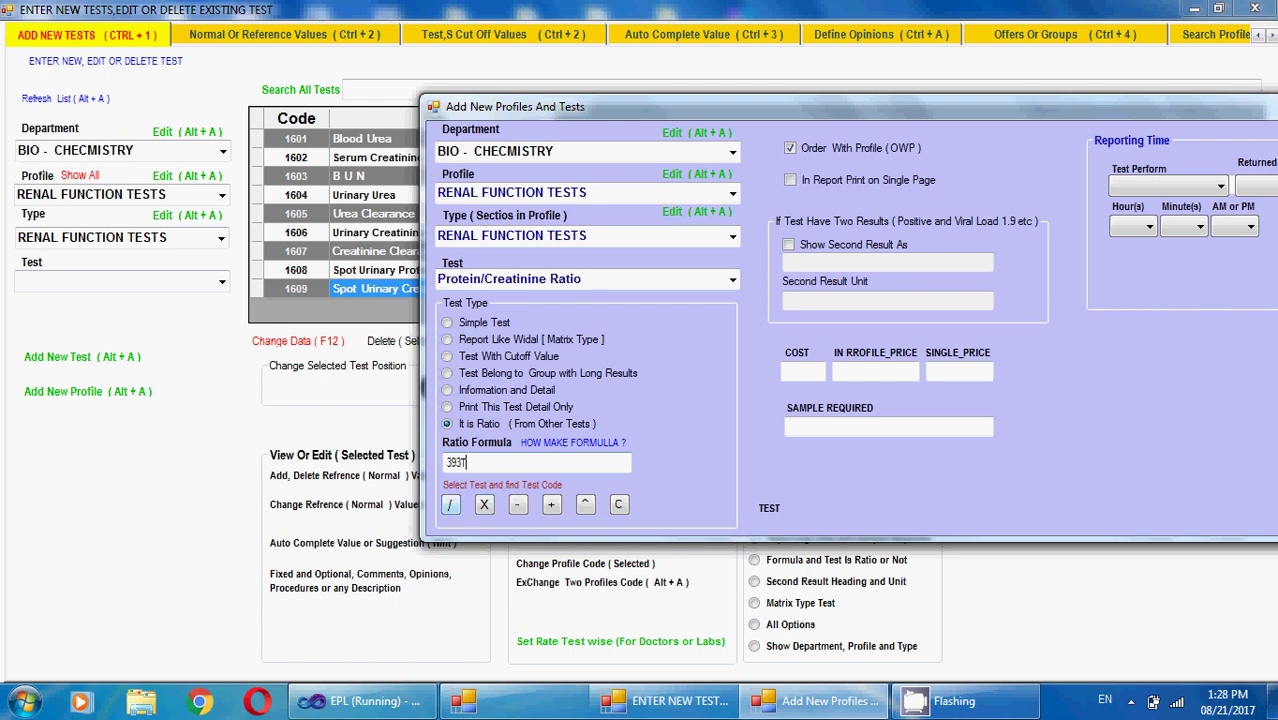
left_click(450, 504)
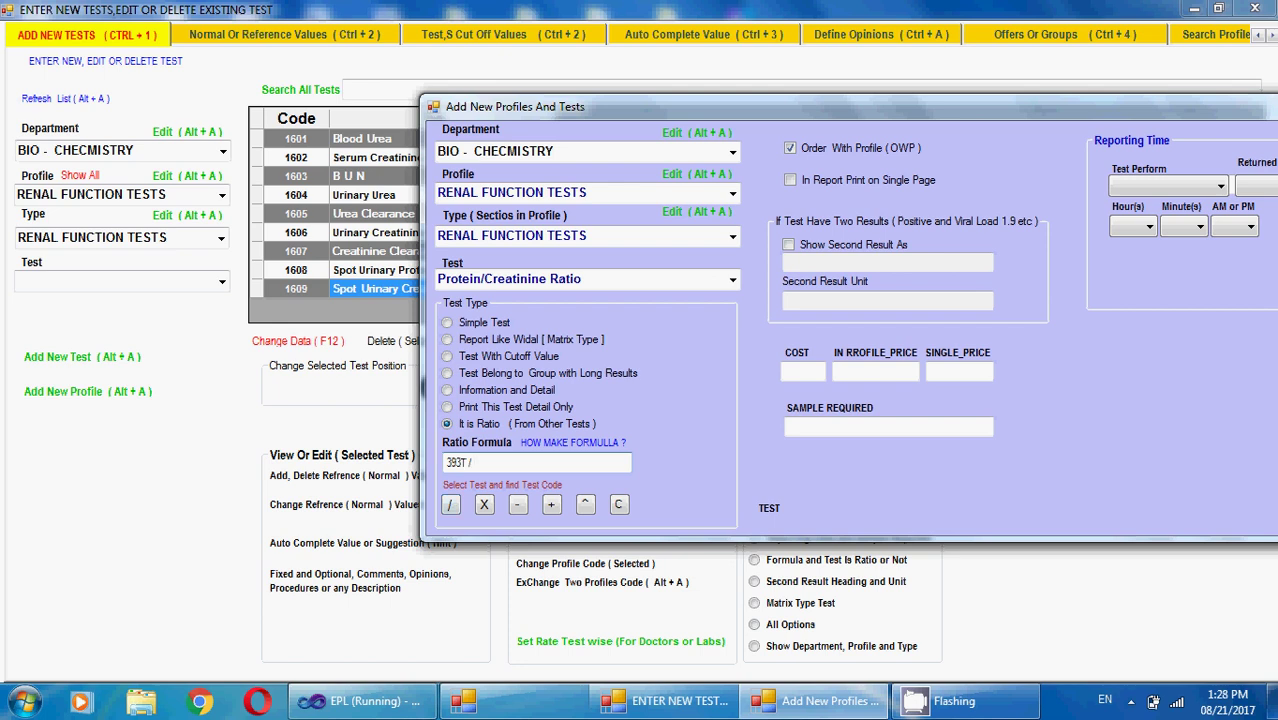
Step: Try to add the second test to the ratio formula without searching for it by name
left_click(502, 485)
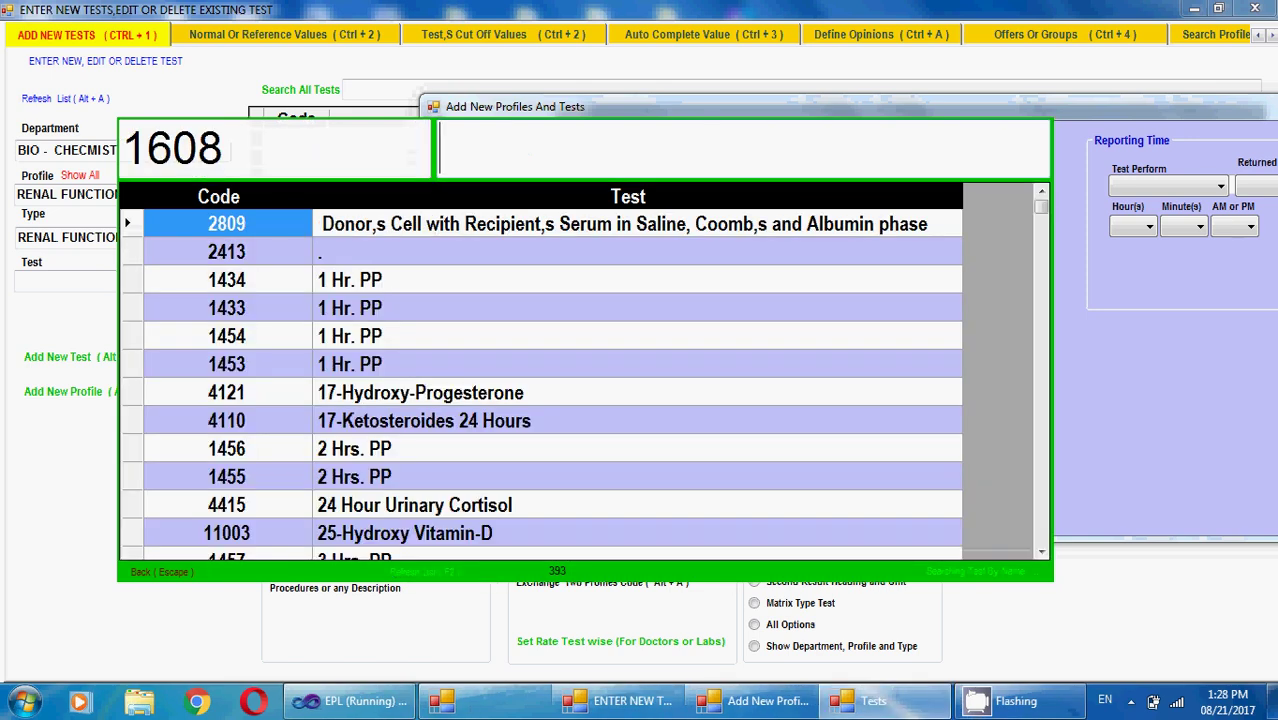
key("Return")
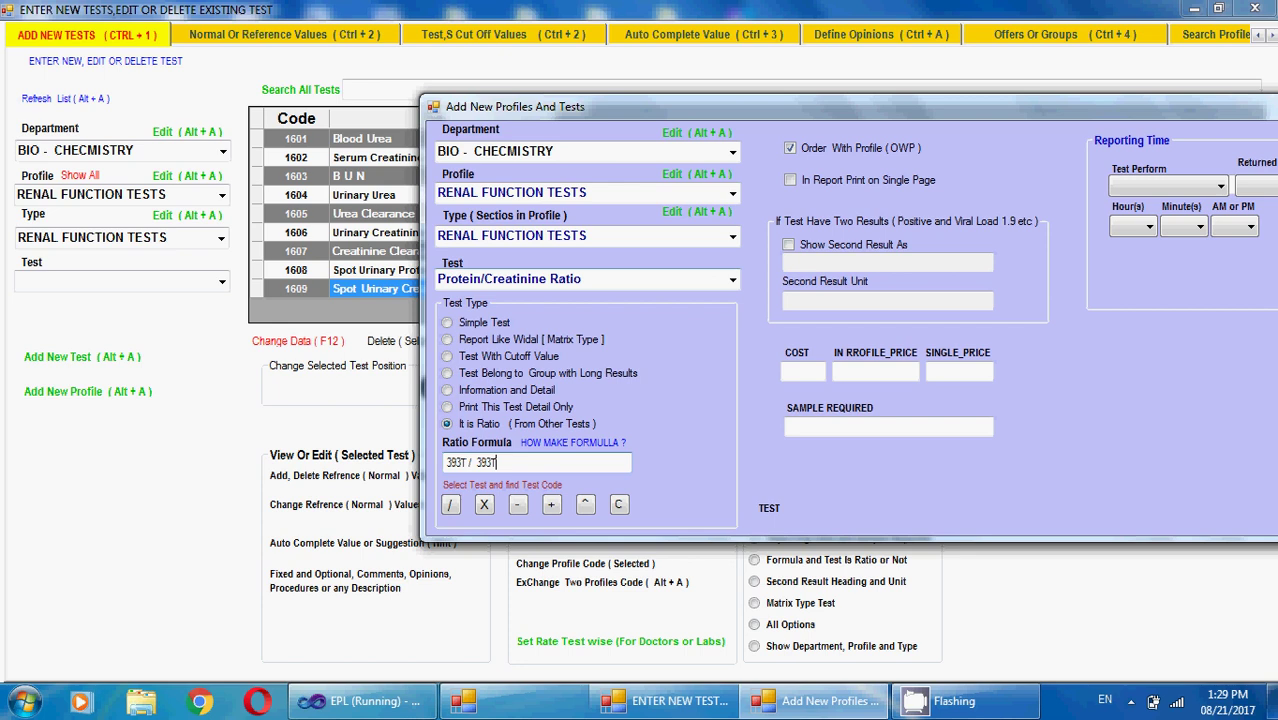
Step: Copy the word Creatinine from the test name and remove the wrong 393T after the division sign in the formula
left_click(586, 280)
left_click_drag(548, 280, 485, 280)
key("ctrl+c")
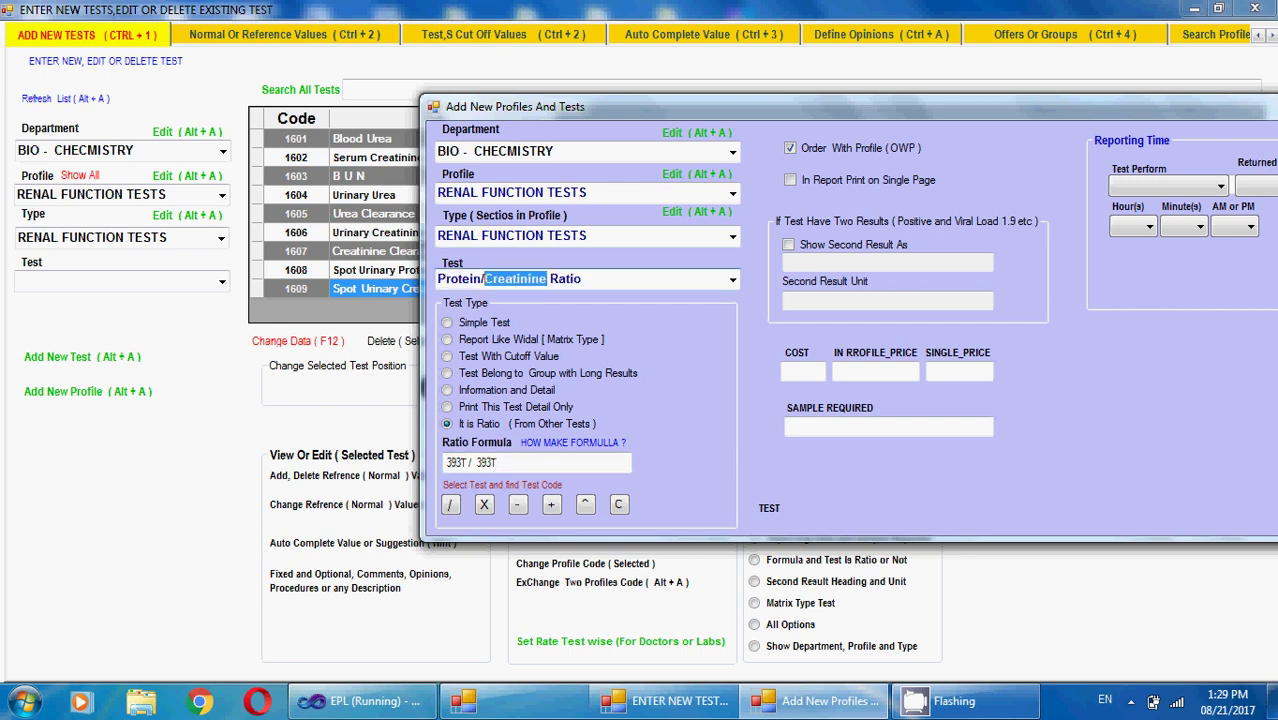
left_click(504, 463)
key("BackSpace")
key("BackSpace")
key("BackSpace")
key("BackSpace")
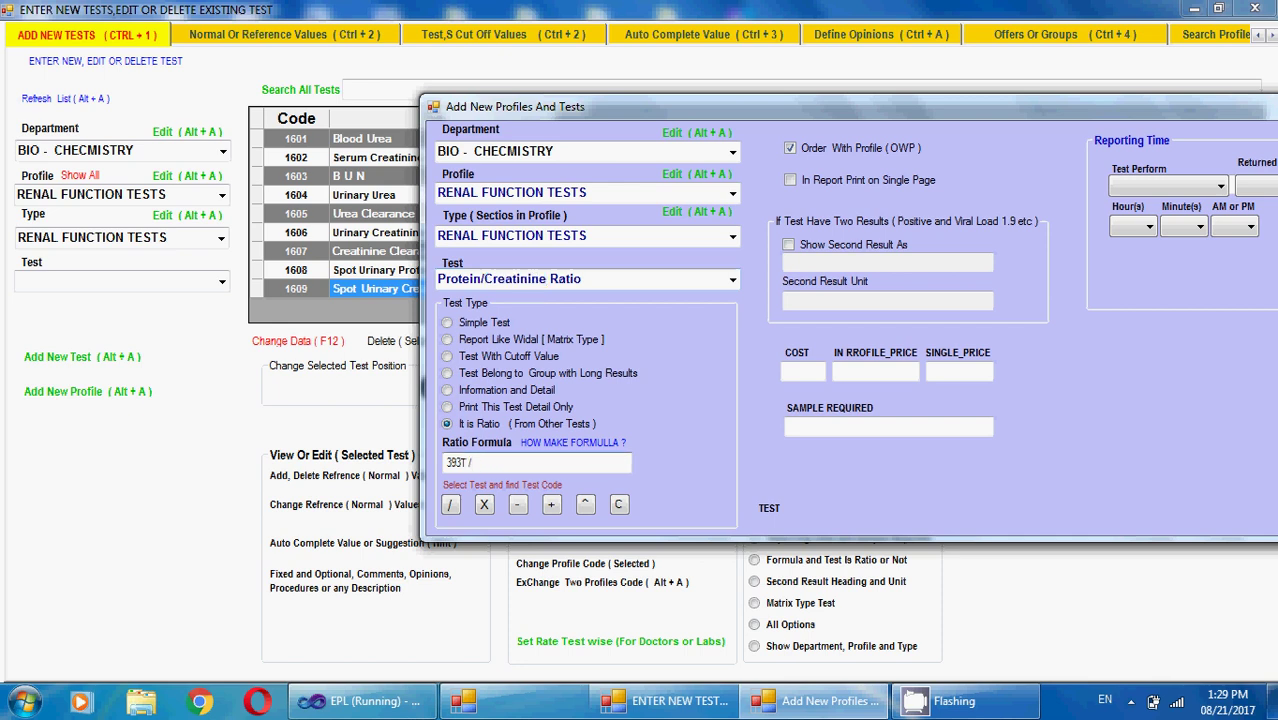
Step: Look up tests by the copied word Creatinine and insert Spot Urinary Creatinine as the divisor of the ratio formula
key("Return")
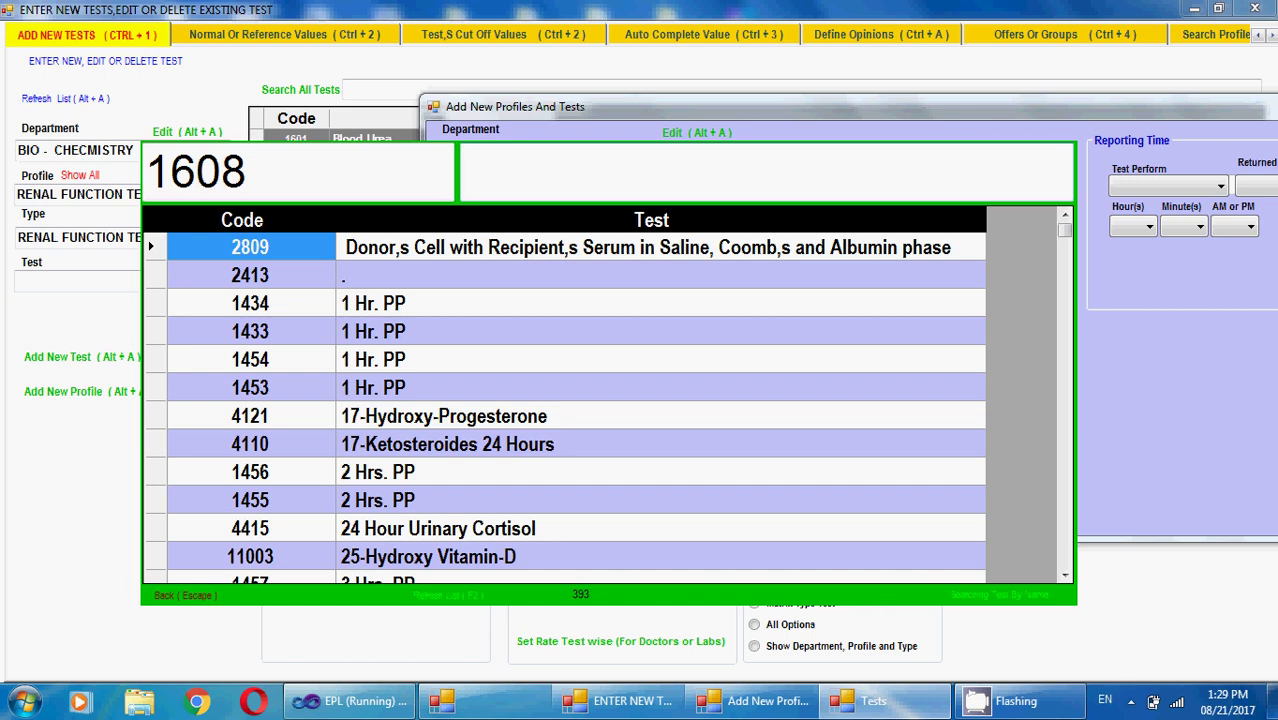
key("ctrl+v")
key("Down")
key("Down")
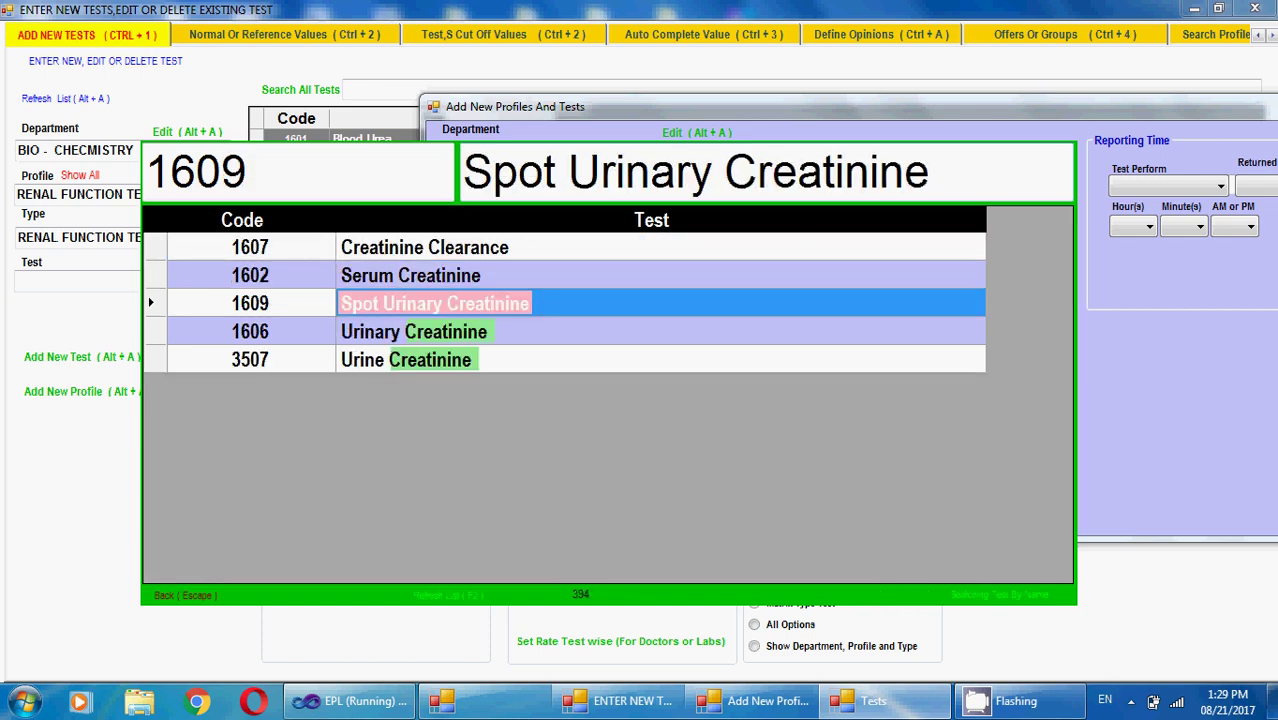
key("Return")
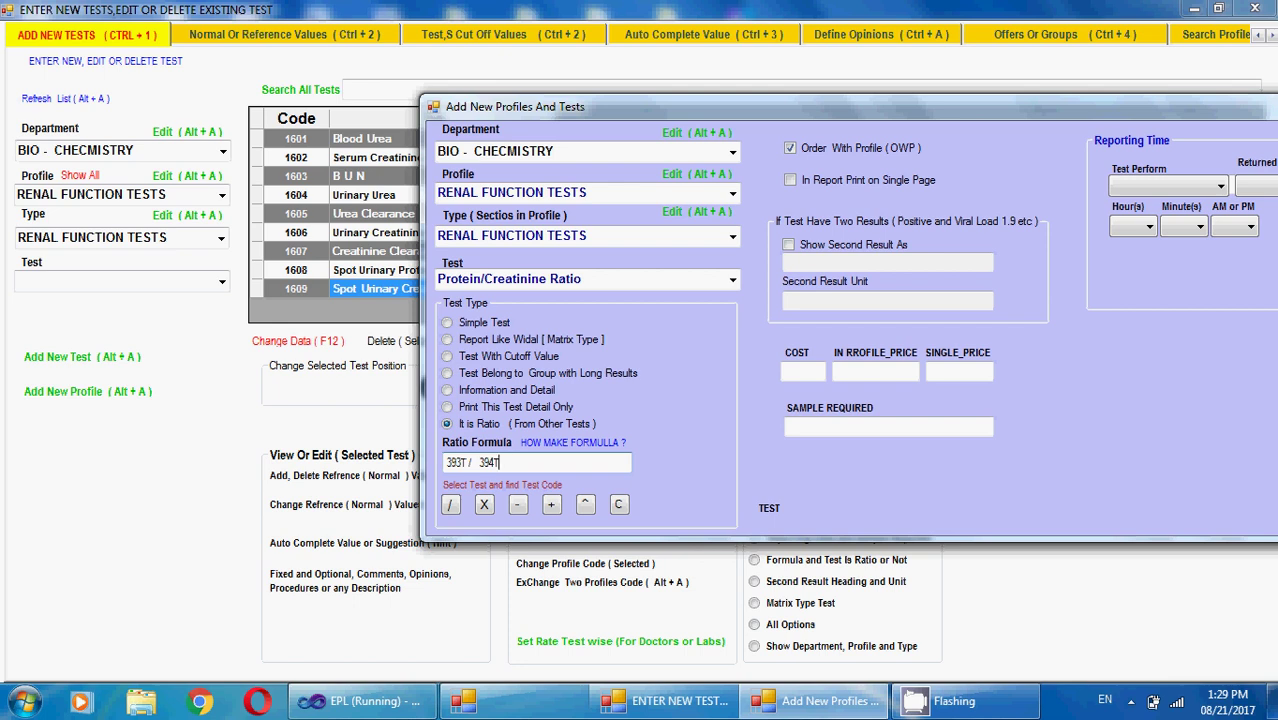
Step: Turn off Order With Profile for the new ratio test
left_click_drag(462, 463, 446, 463)
left_click_drag(477, 463, 500, 463)
left_click(790, 148)
Step: Set the cost to 10, the in-profile price and single price to 0, and the required sample to Nil
left_click(803, 371)
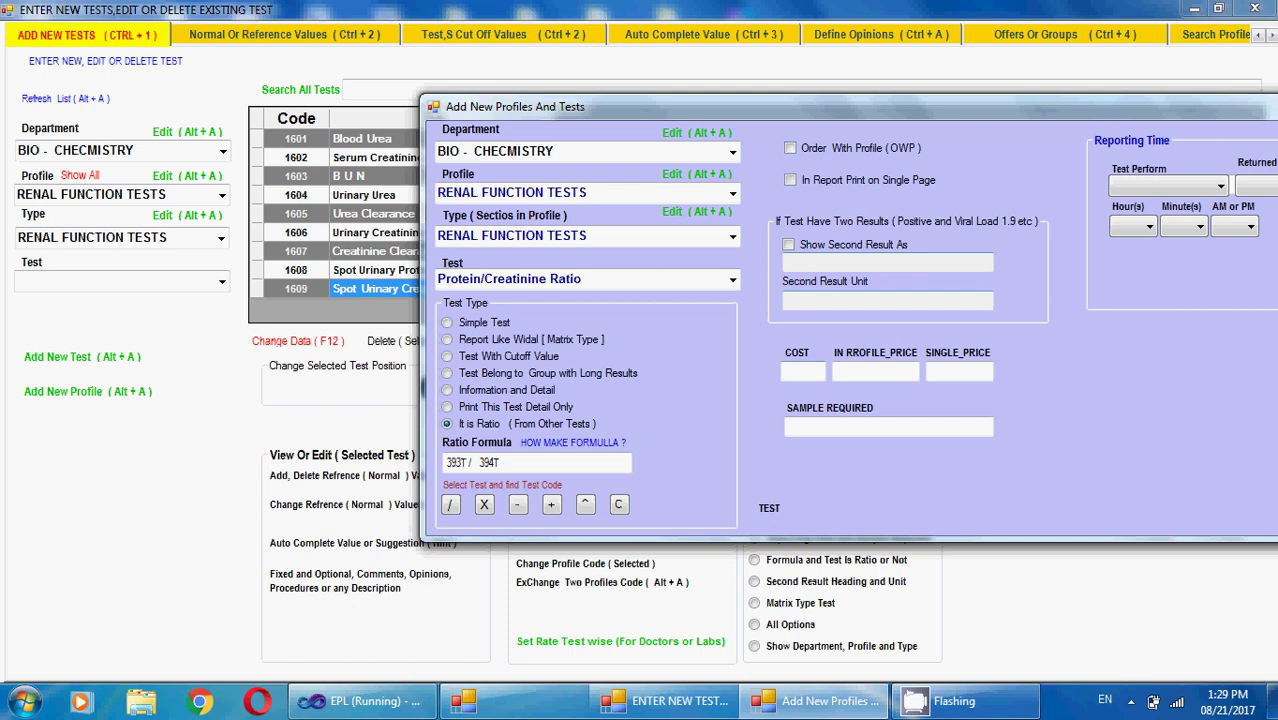
type("10")
key("Tab")
type("0")
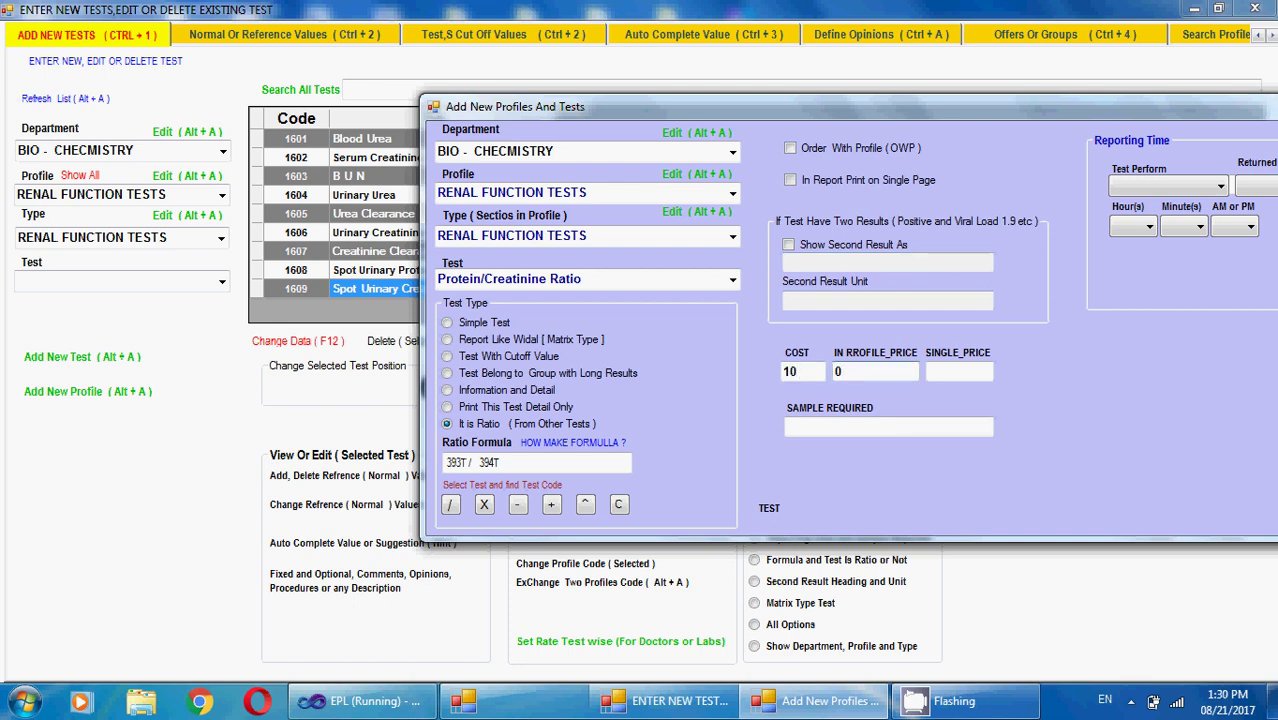
key("Tab")
type("0")
key("Tab")
type("Nil")
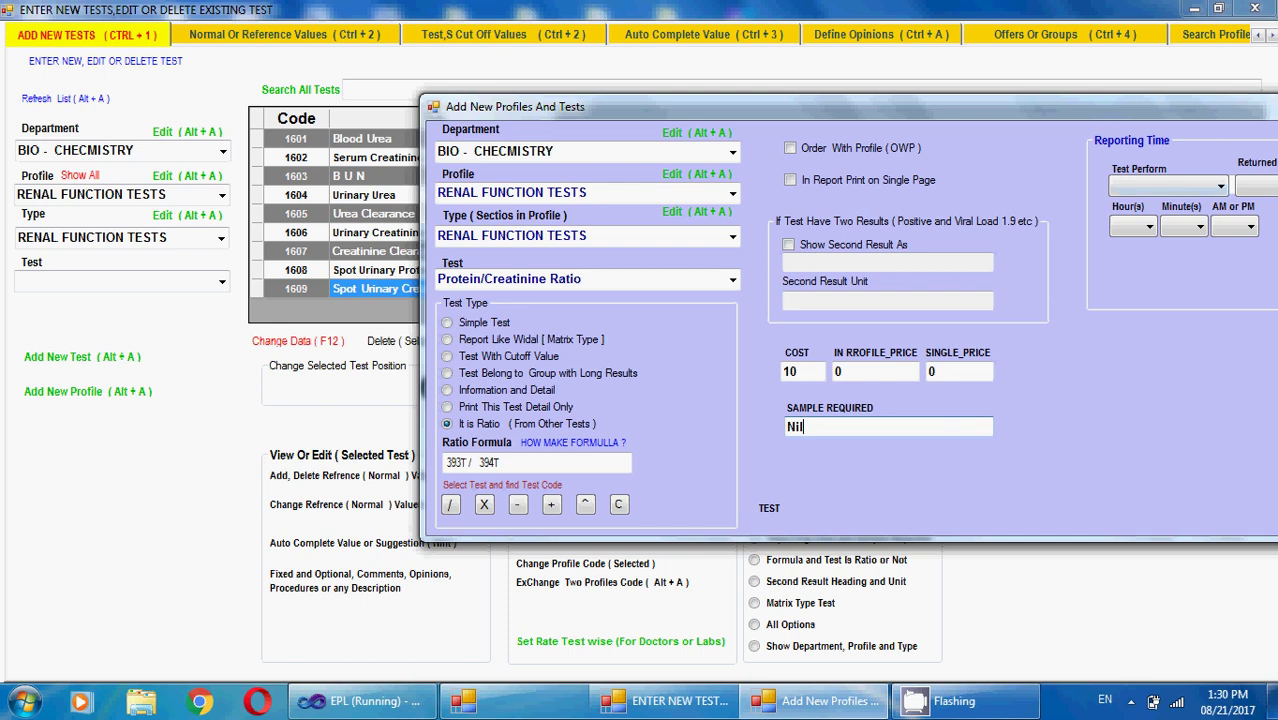
Step: Set the reporting time to tests performed Everyday at 01:00 AM, with the returned option set to after
left_click_drag(800, 107, 681, 128)
left_click(1101, 207)
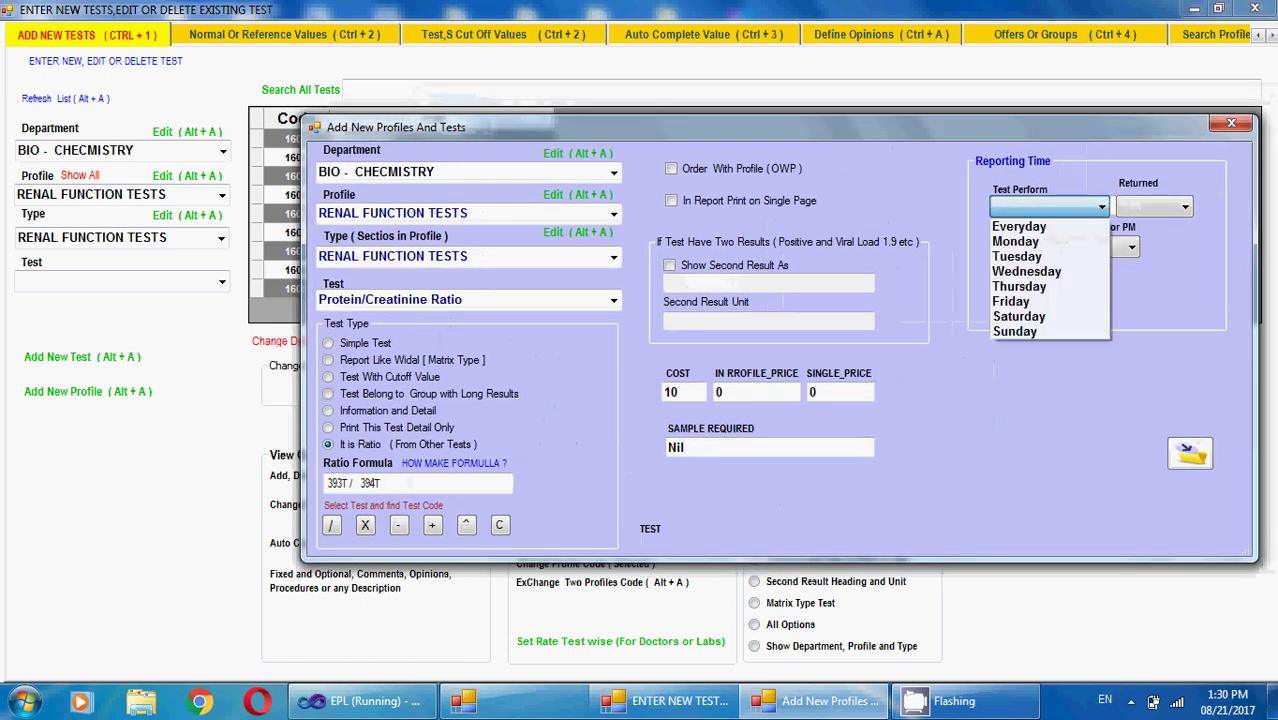
left_click(1030, 227)
left_click(1030, 247)
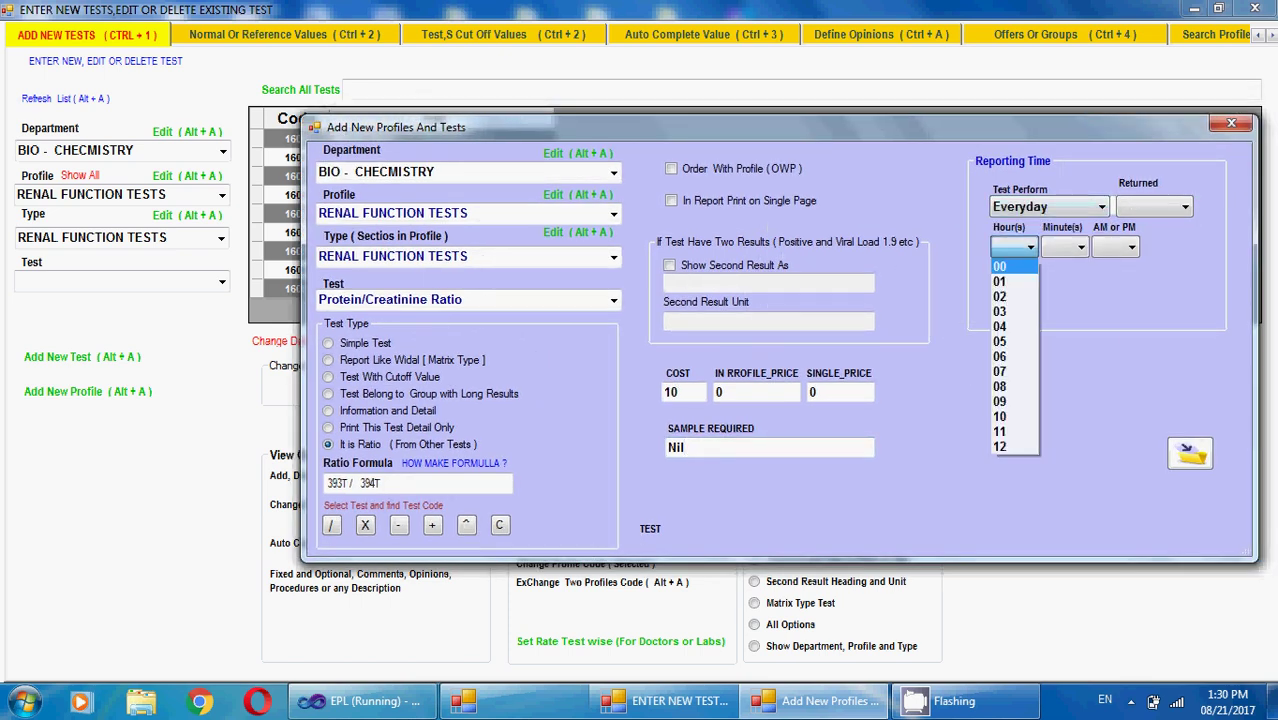
left_click(1000, 275)
left_click(1080, 247)
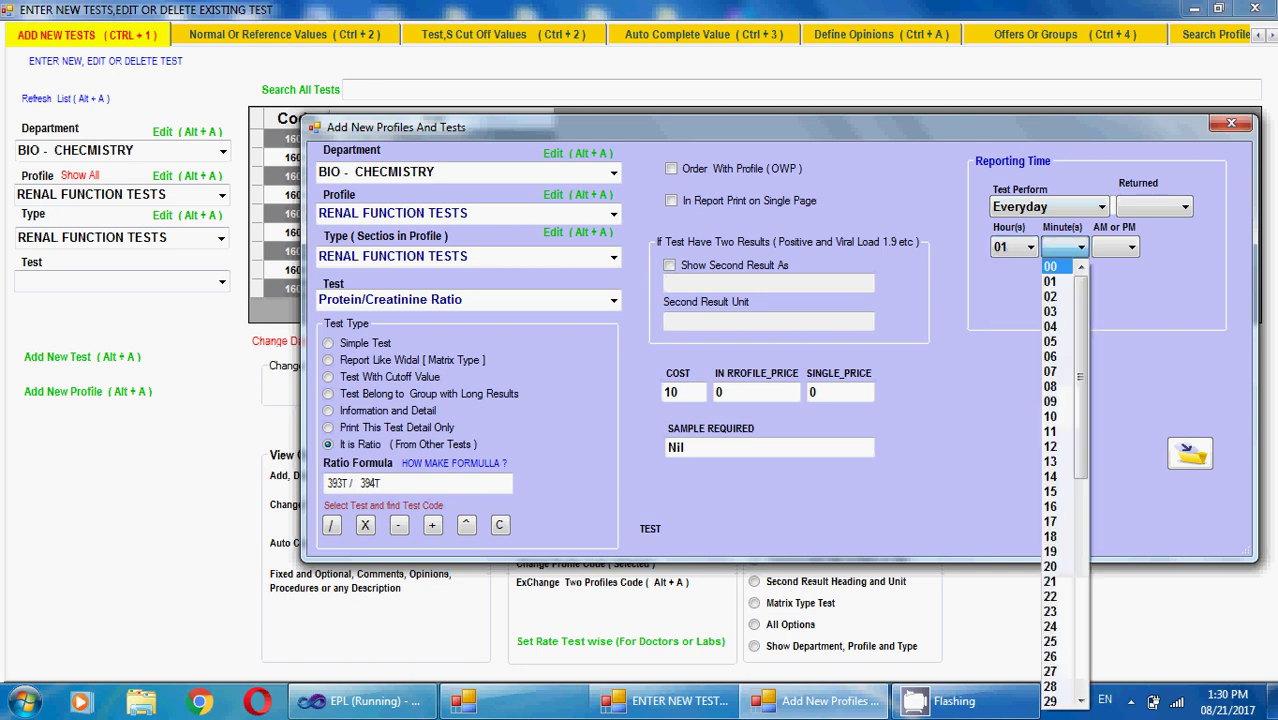
left_click(1050, 266)
left_click(1130, 247)
left_click(1104, 266)
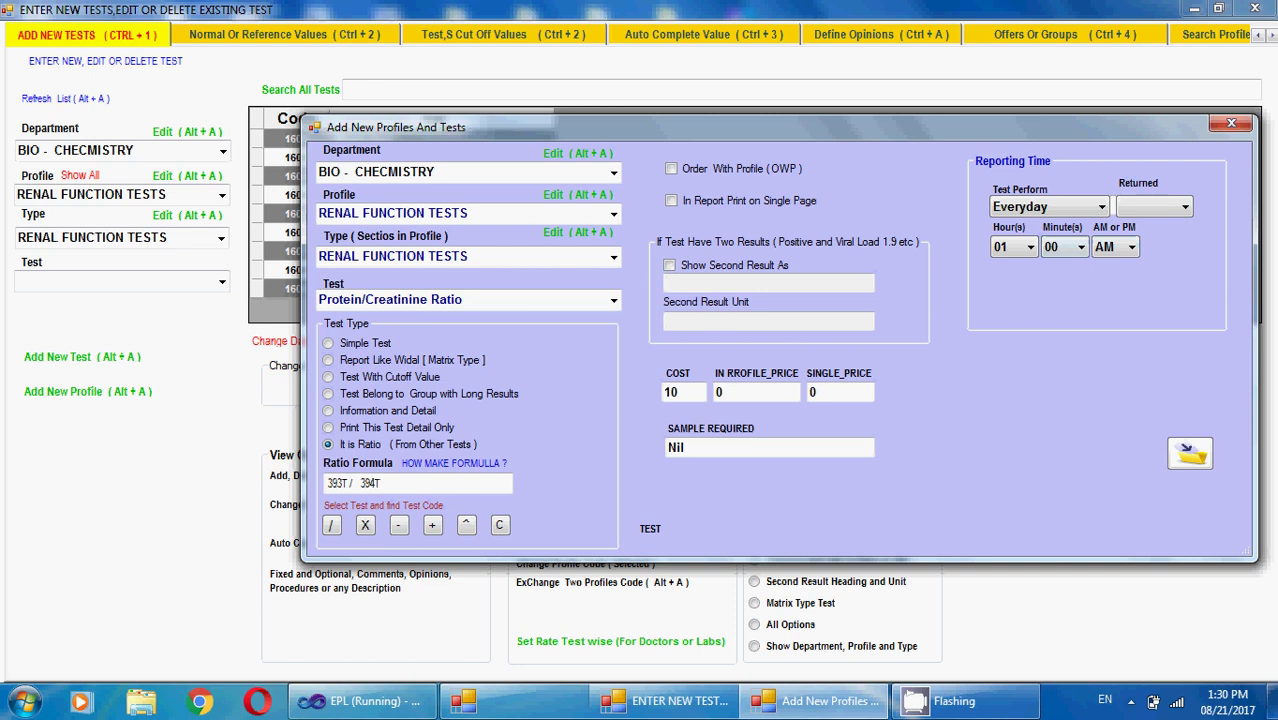
left_click(1154, 206)
left_click(1150, 220)
Step: Save the new test, close its form and reload the test list for the RENAL FUNCTION TESTS type
left_click(1190, 453)
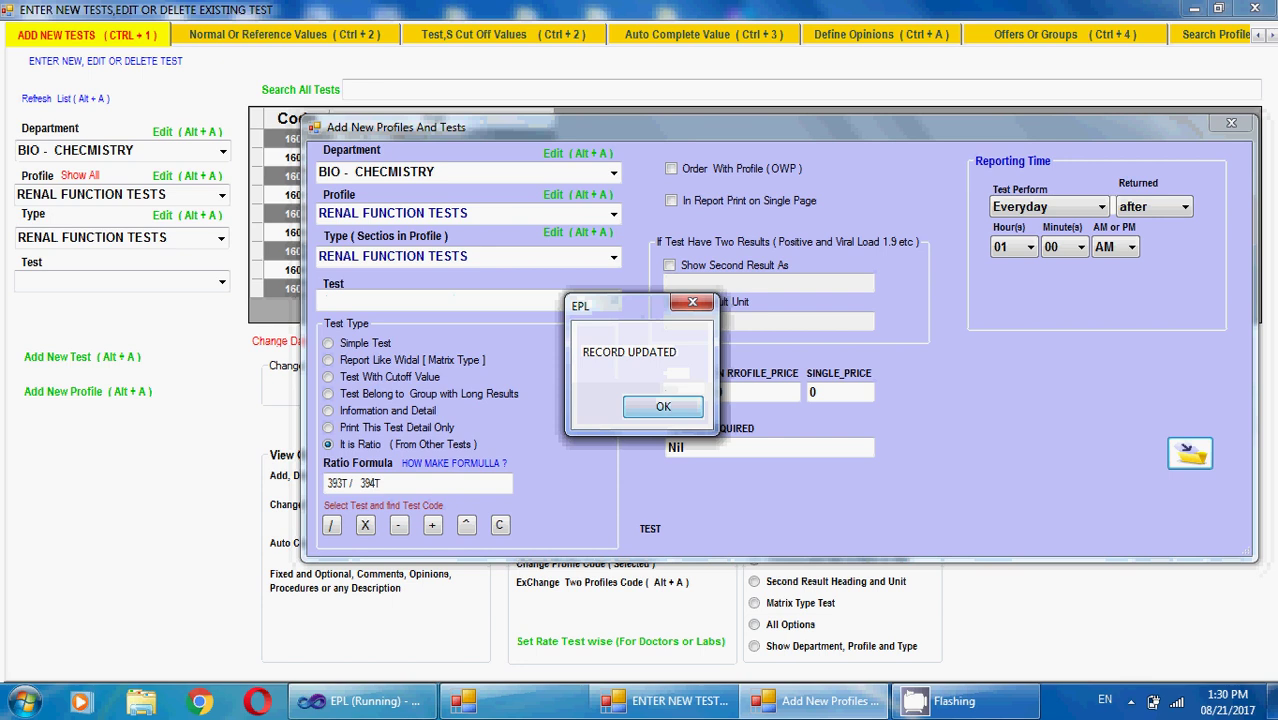
key("Return")
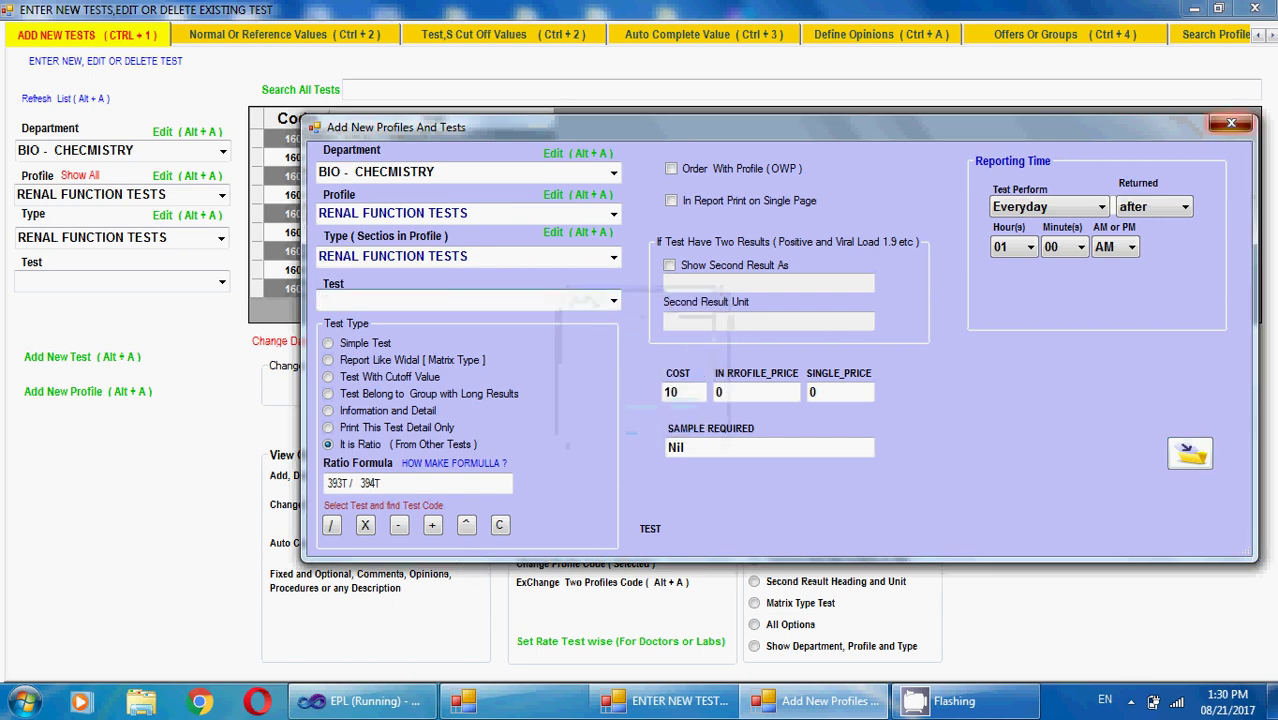
left_click(1231, 123)
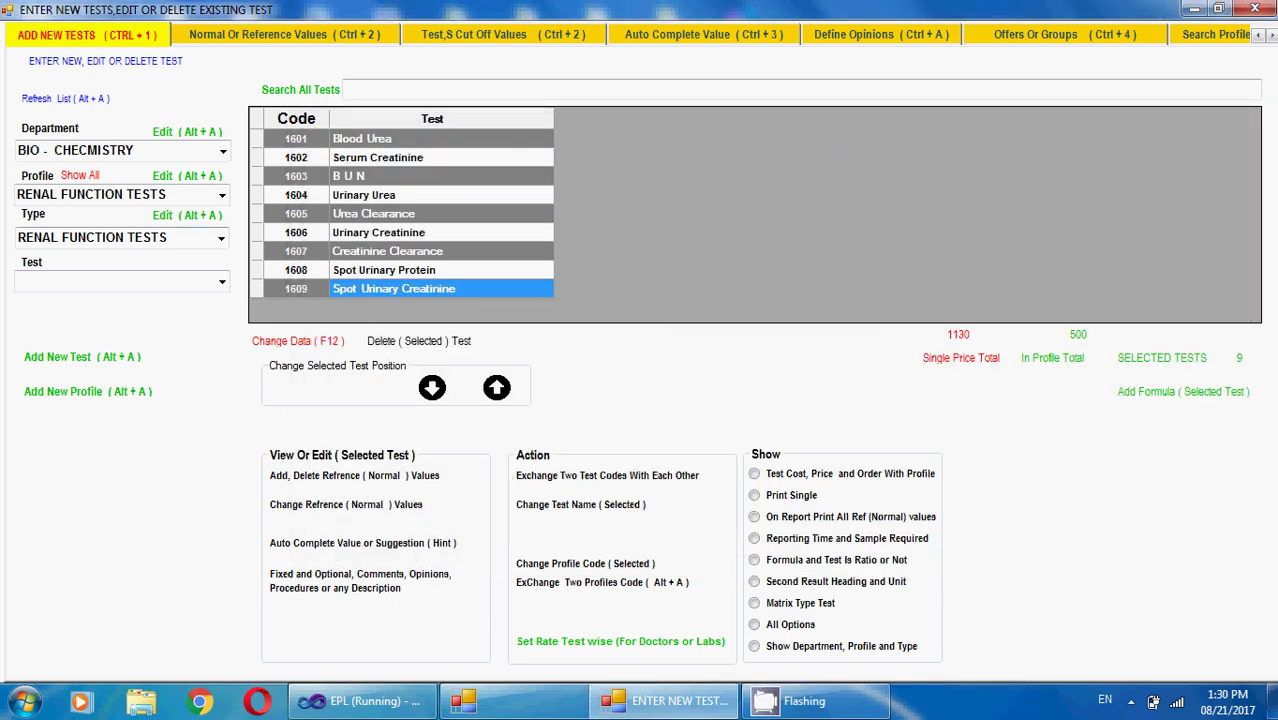
left_click(221, 237)
key("Return")
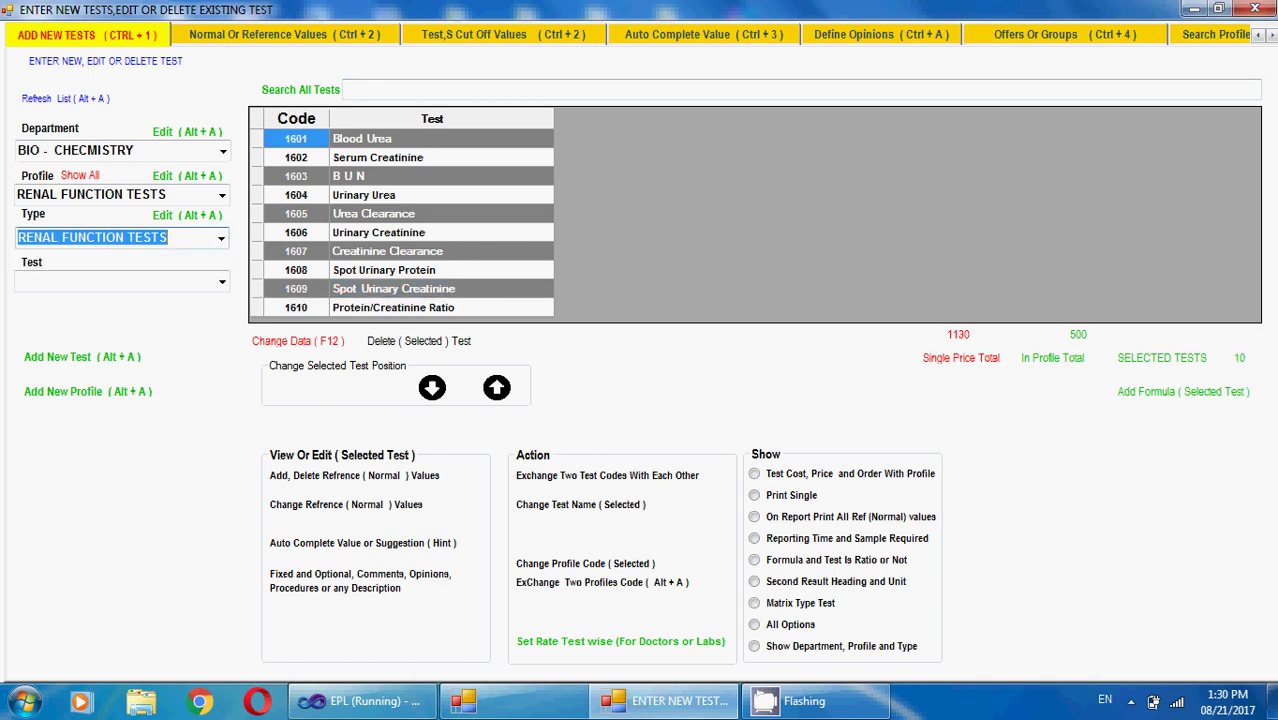
left_click(410, 308)
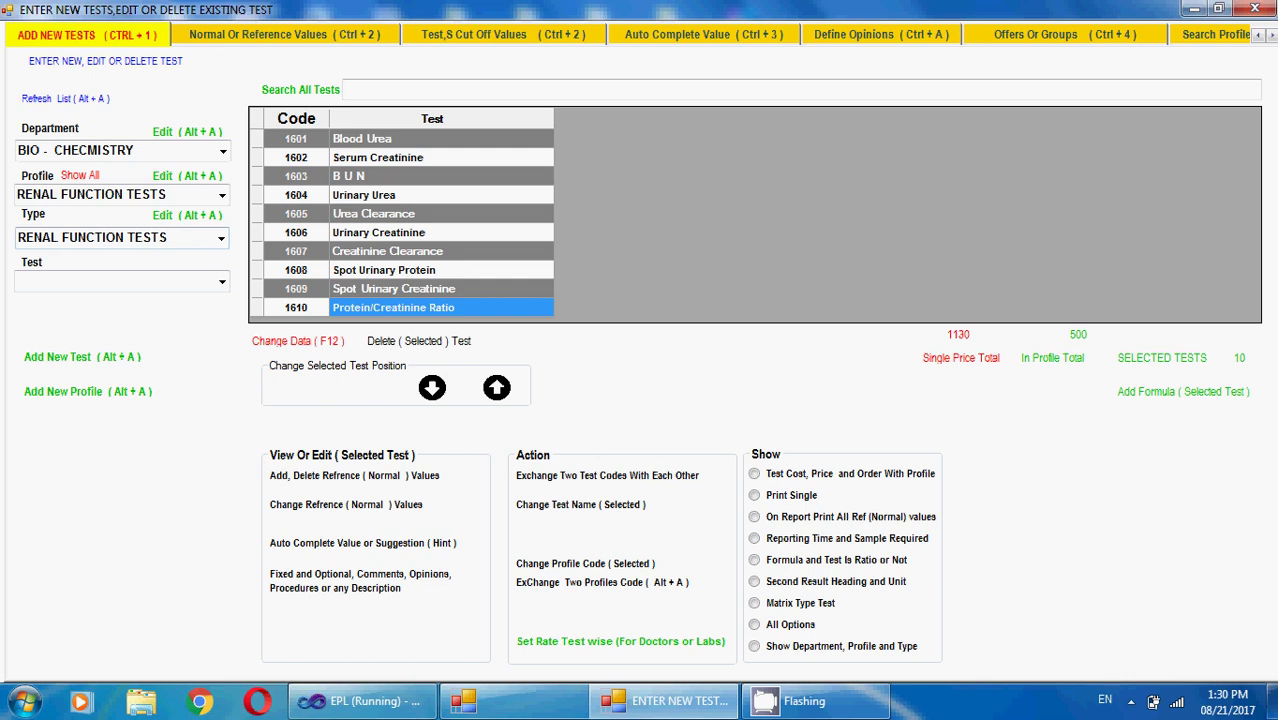
left_click(410, 270)
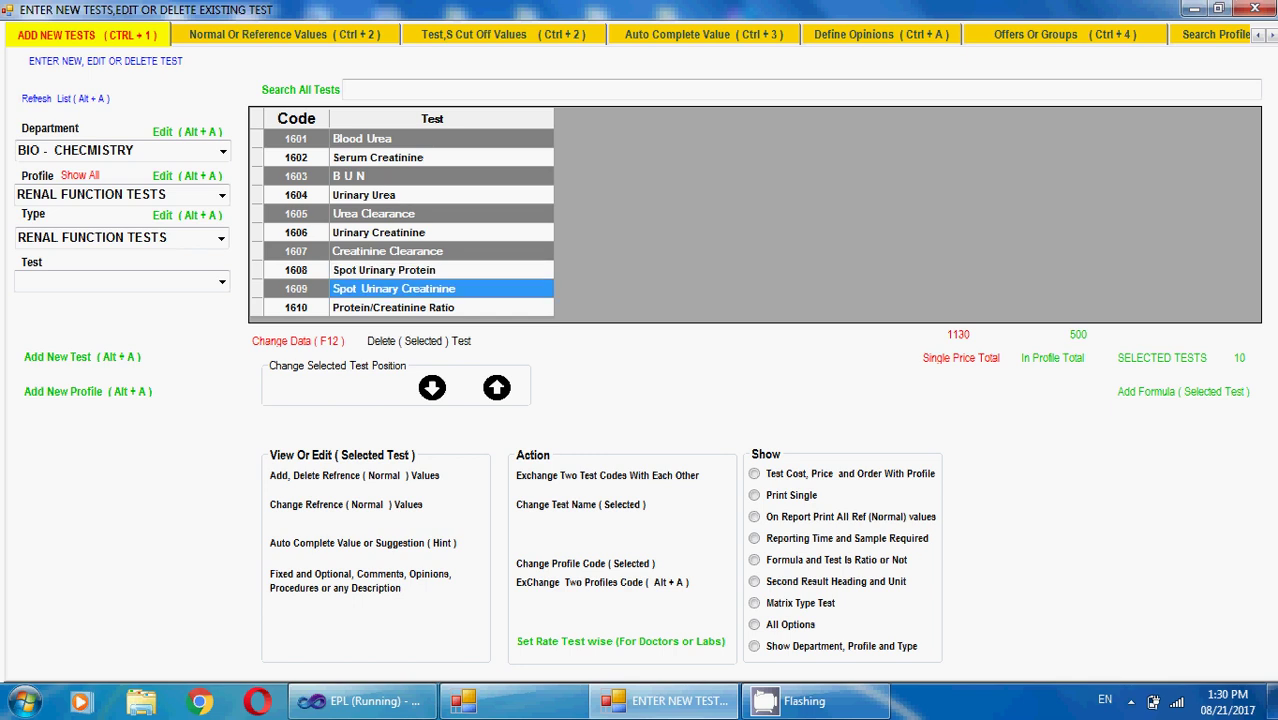
left_click(441, 270)
left_click(441, 289)
left_click(441, 270)
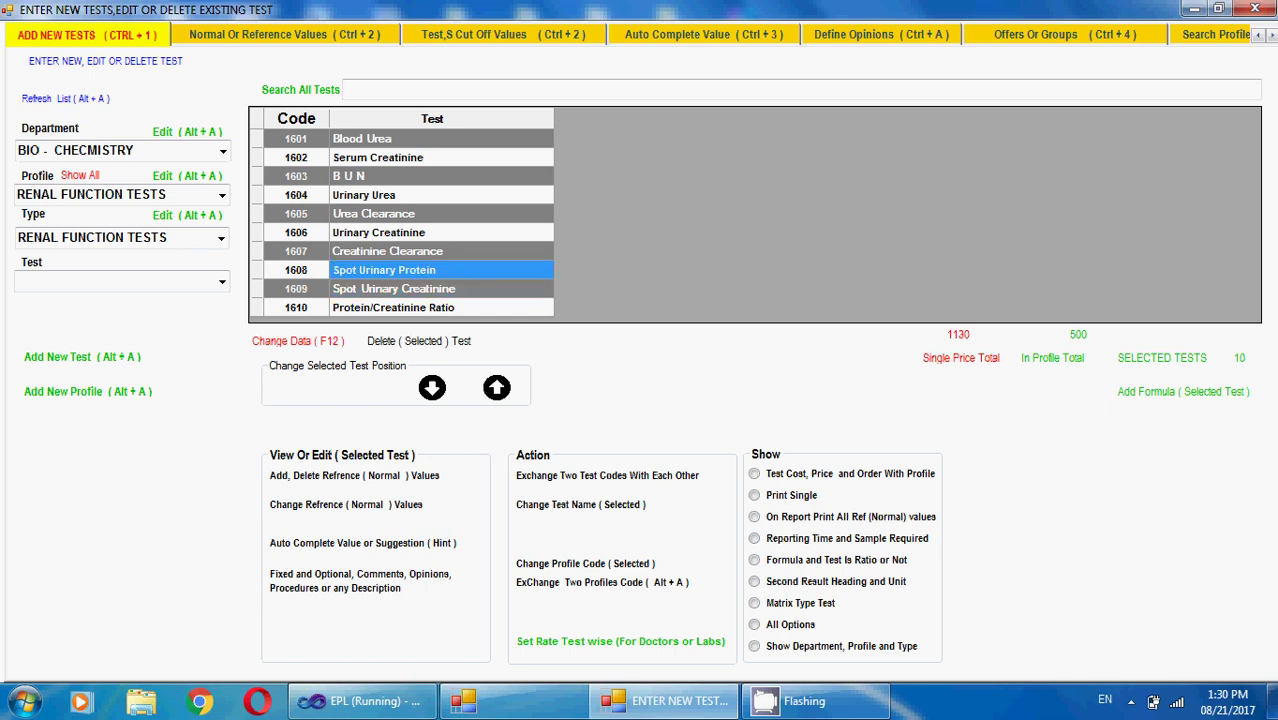
left_click(441, 289)
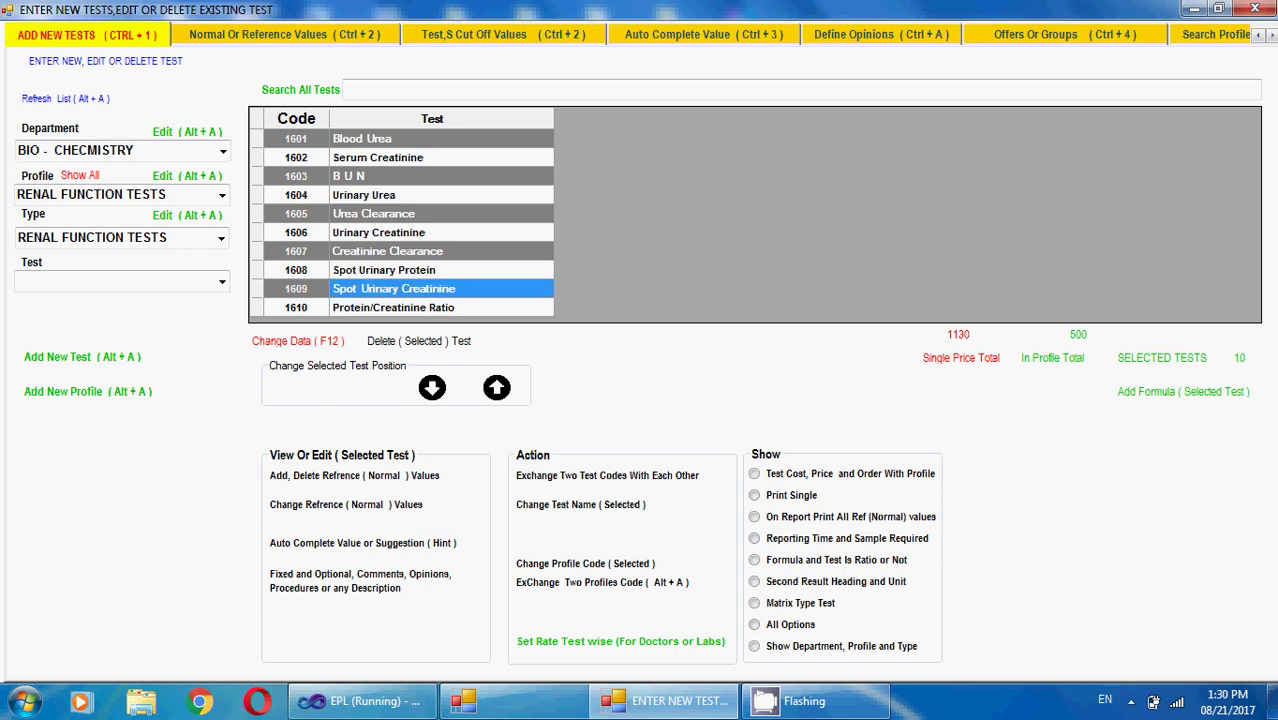
Step: Show the formula and ratio settings for the listed tests and check the Protein/Creatinine Ratio entries
left_click(441, 308)
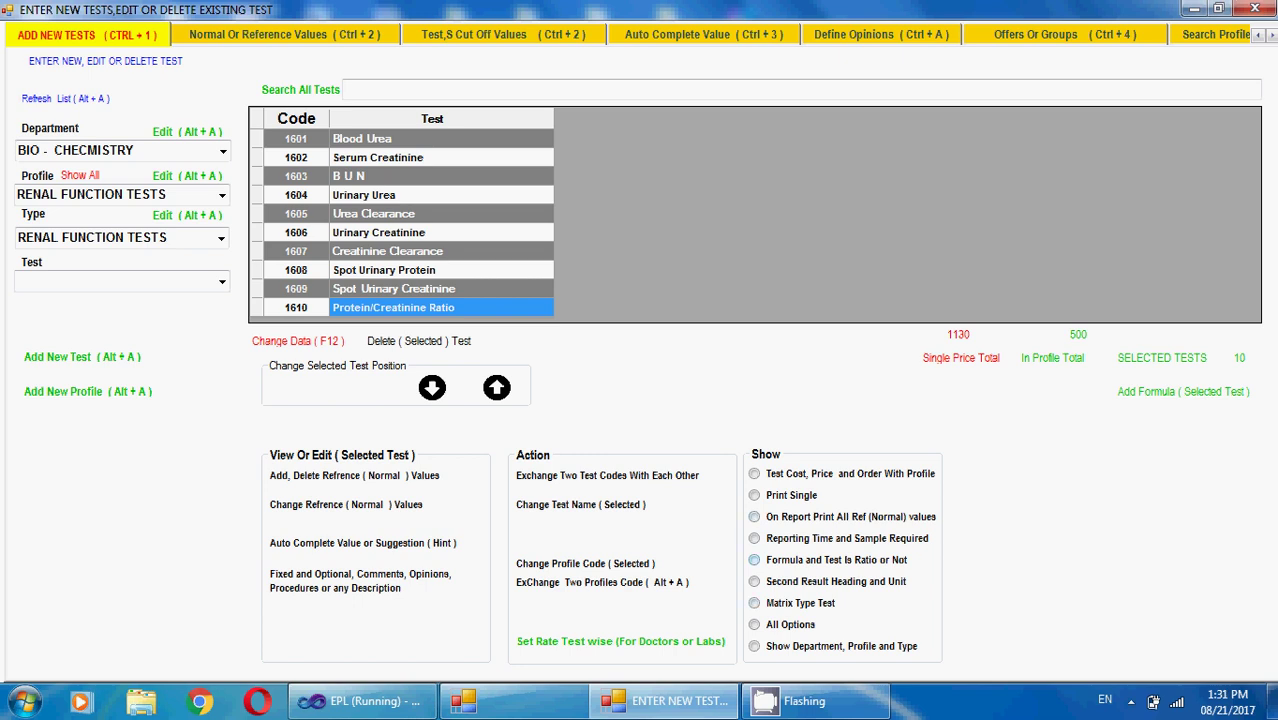
left_click(755, 560)
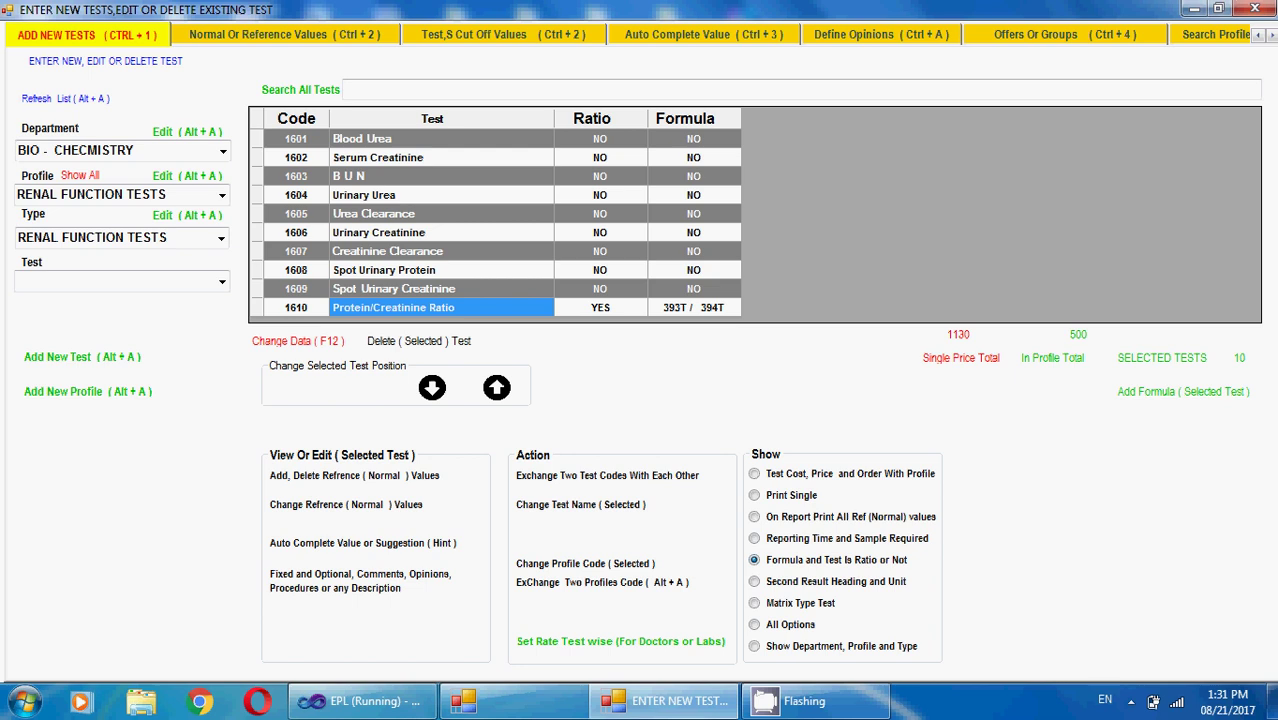
left_click(600, 308)
left_click(693, 307)
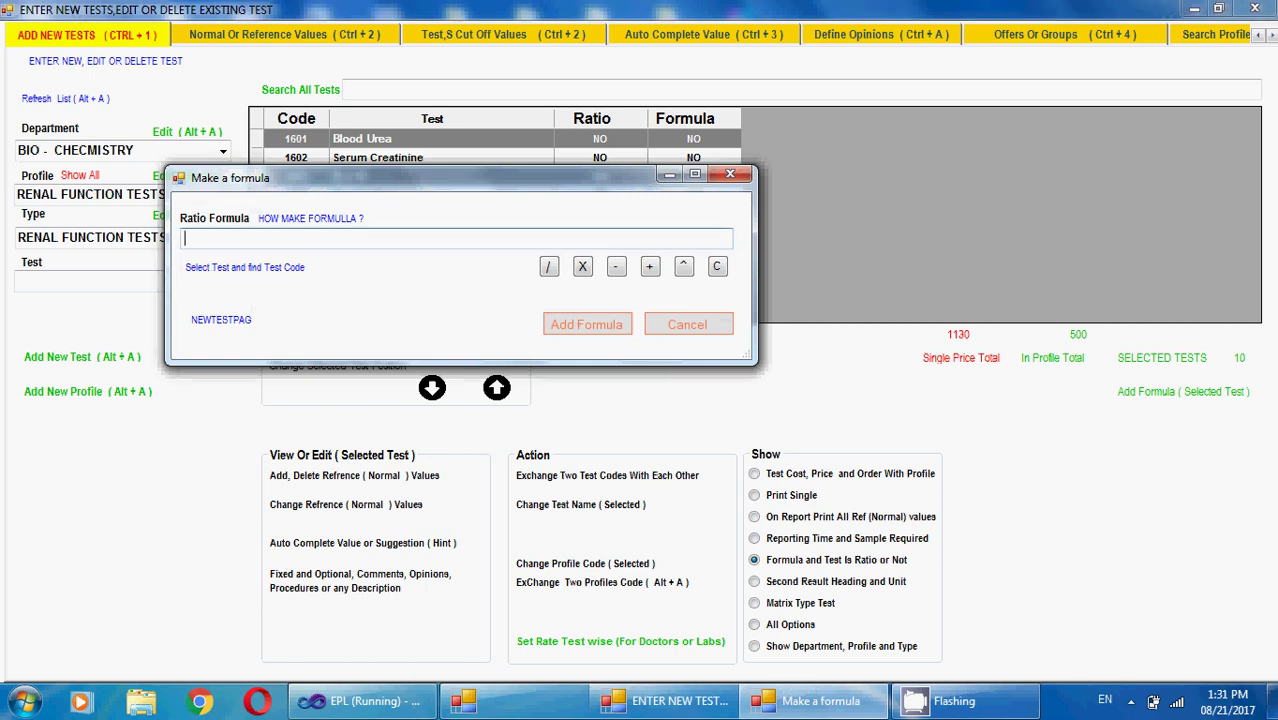
Step: Try a ratio formula dividing 17-Hydroxy-Progesterone by the 1 Hr. PP test with code 1453, and close the formula dialog without adding it
left_click(245, 267)
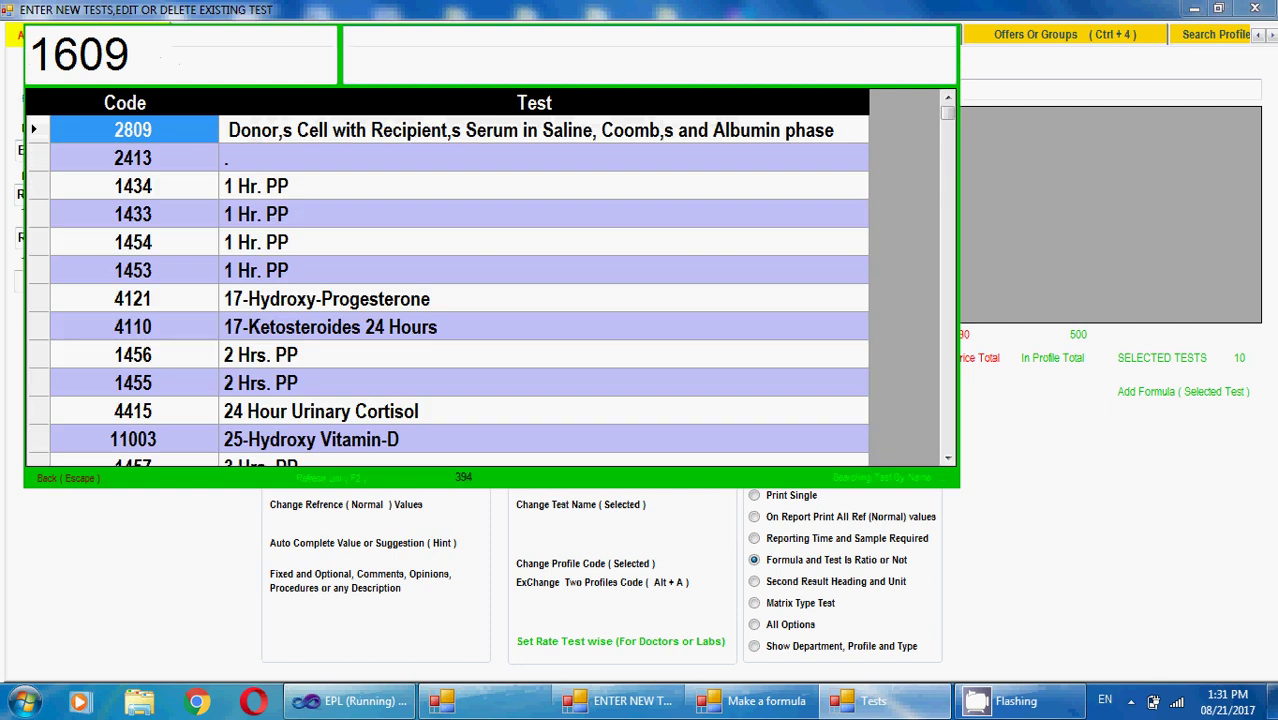
type("17-Hydroxy-Progesterone")
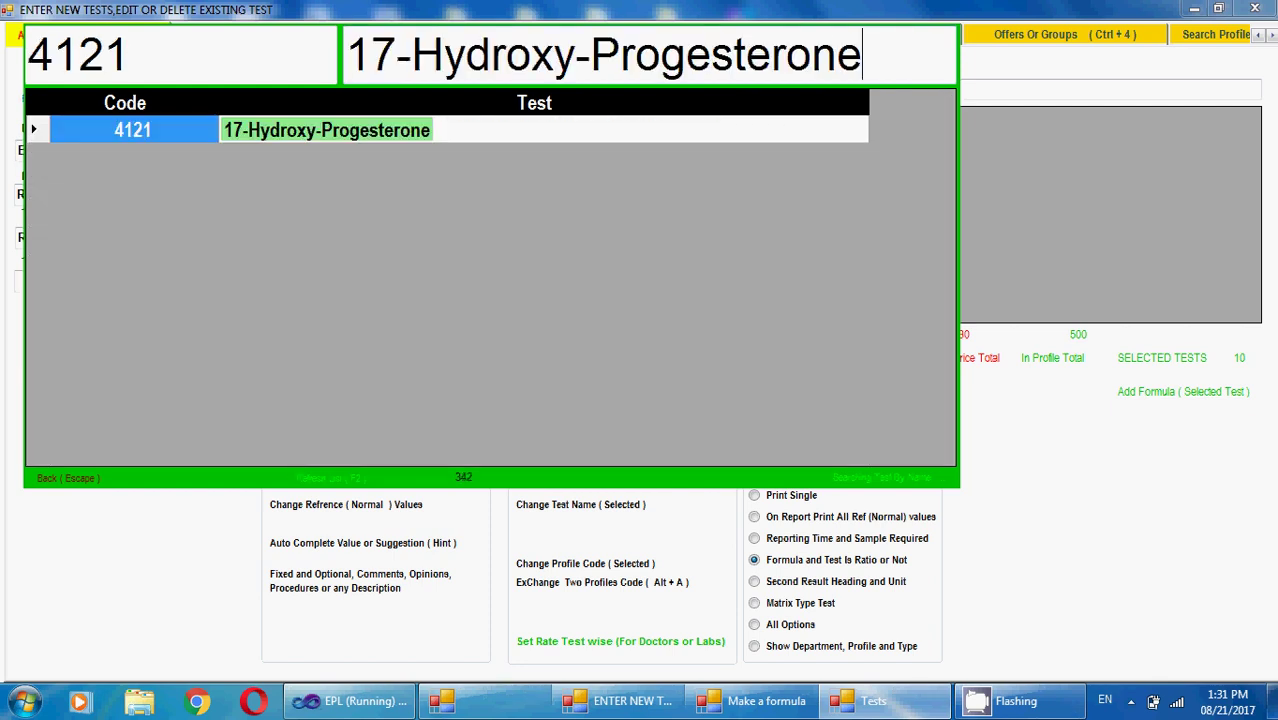
key("Return")
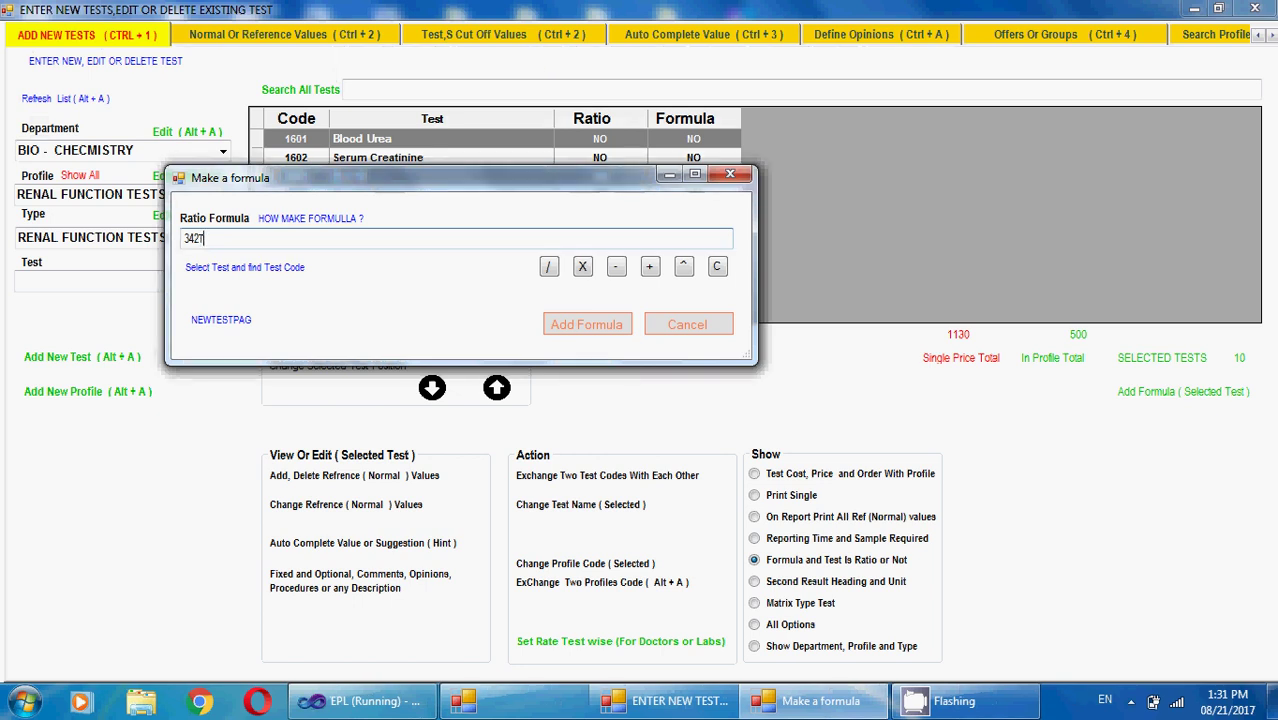
left_click(549, 267)
left_click(245, 267)
left_click(245, 268)
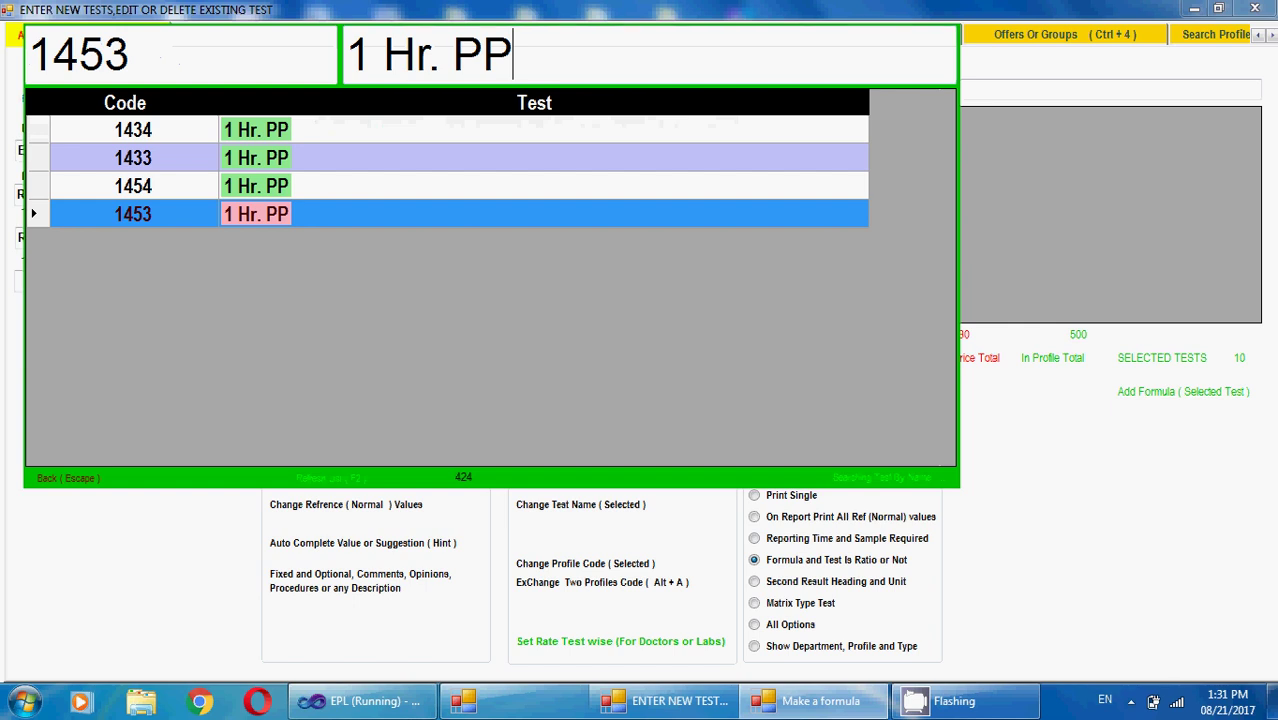
left_click(256, 214)
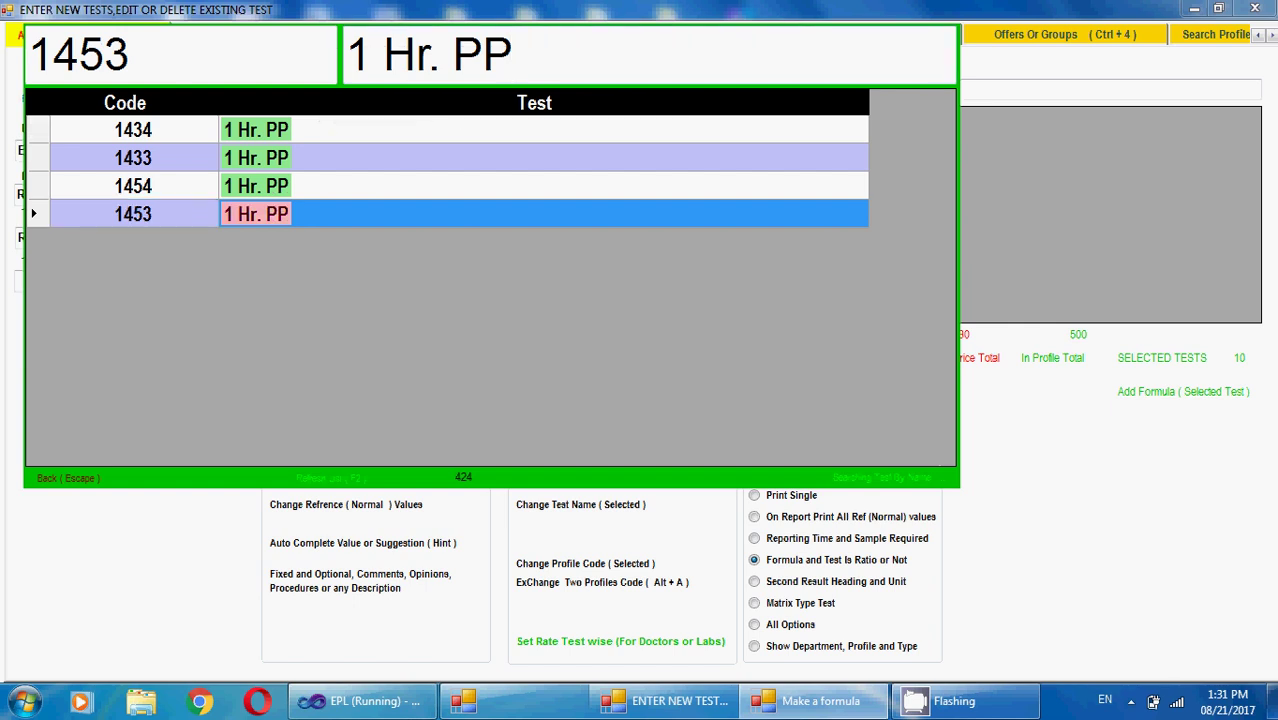
key("Return")
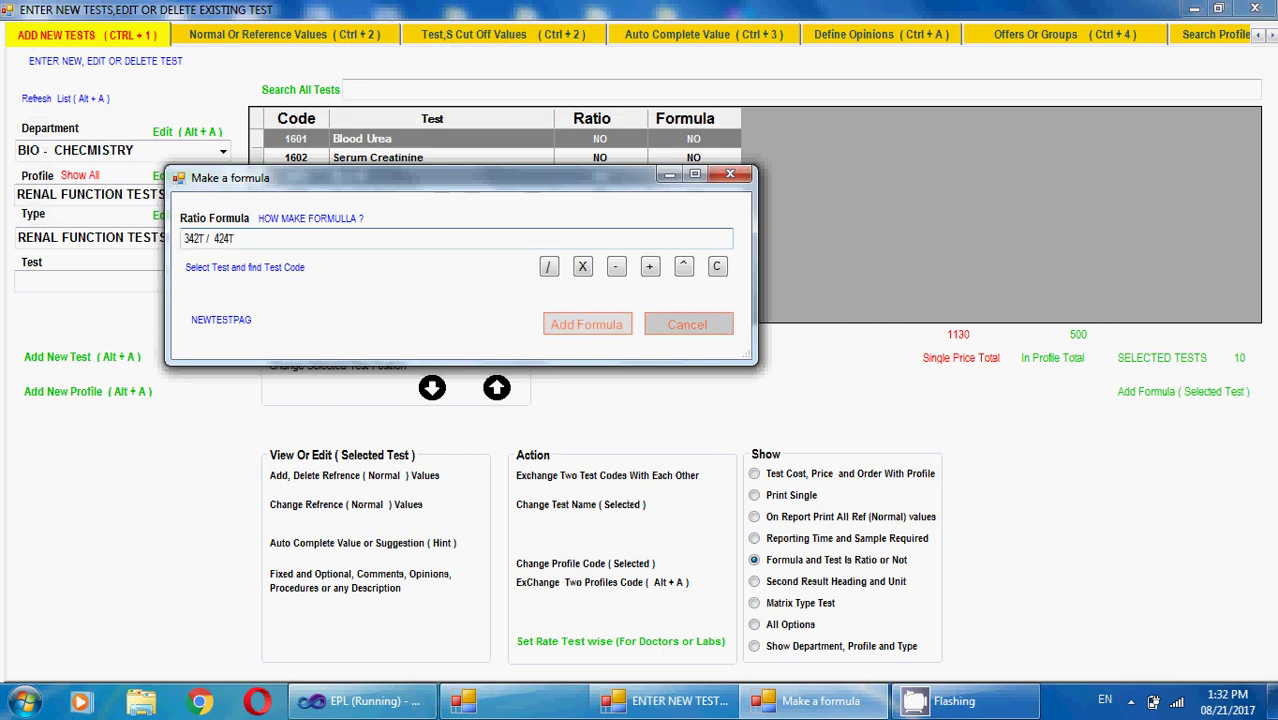
key("Return")
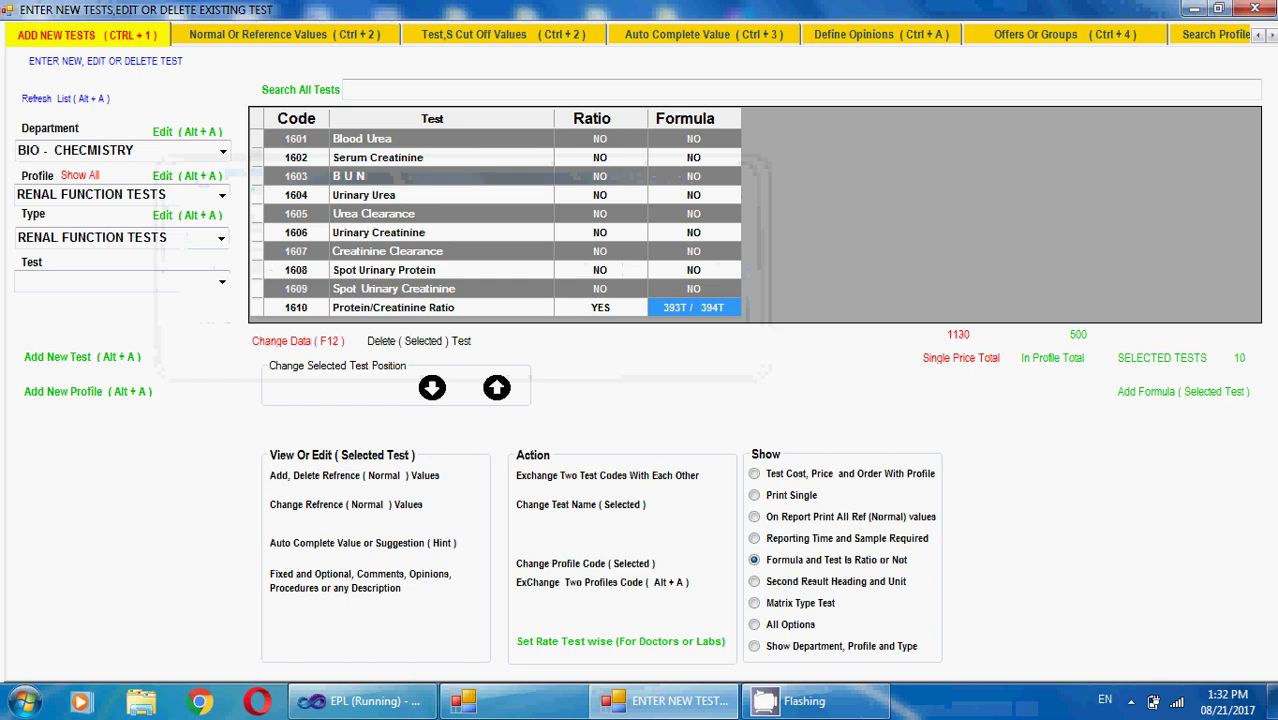